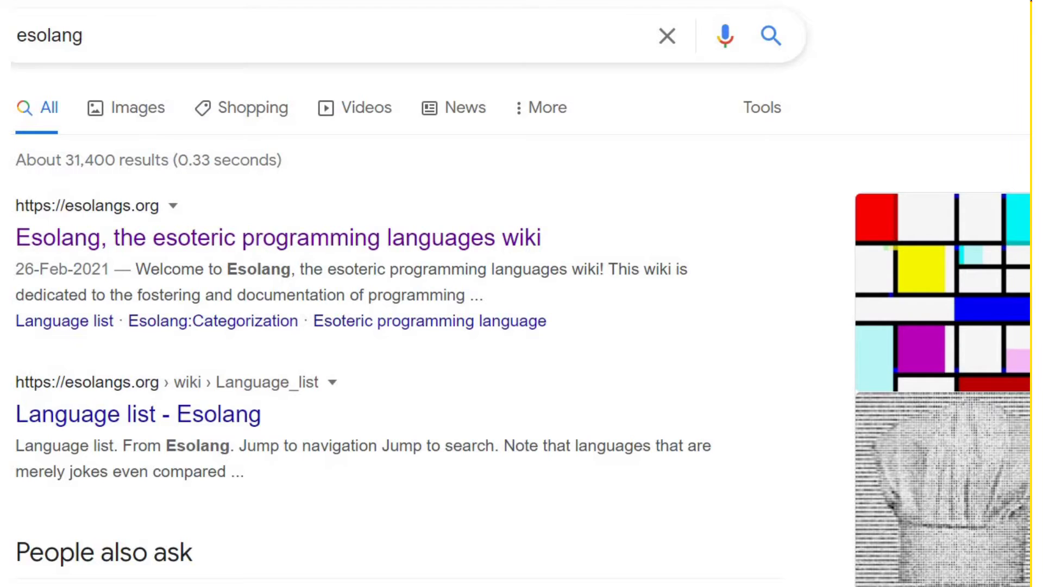
Step: Open the Esolang wiki from the search results and examine its welcome statement and main page sections
click(71, 245)
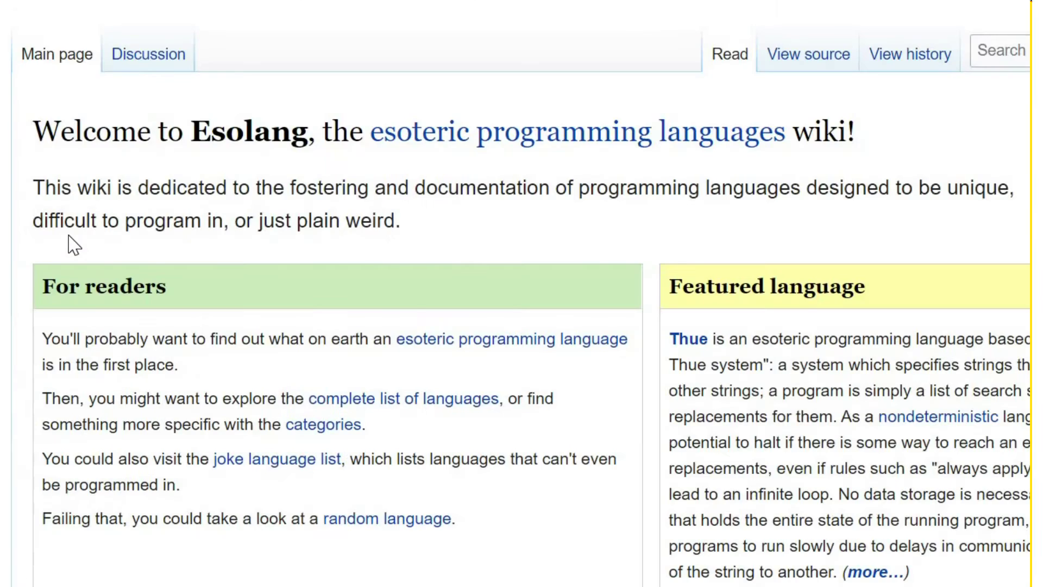
drag(33, 191, 484, 182)
drag(854, 182, 880, 186)
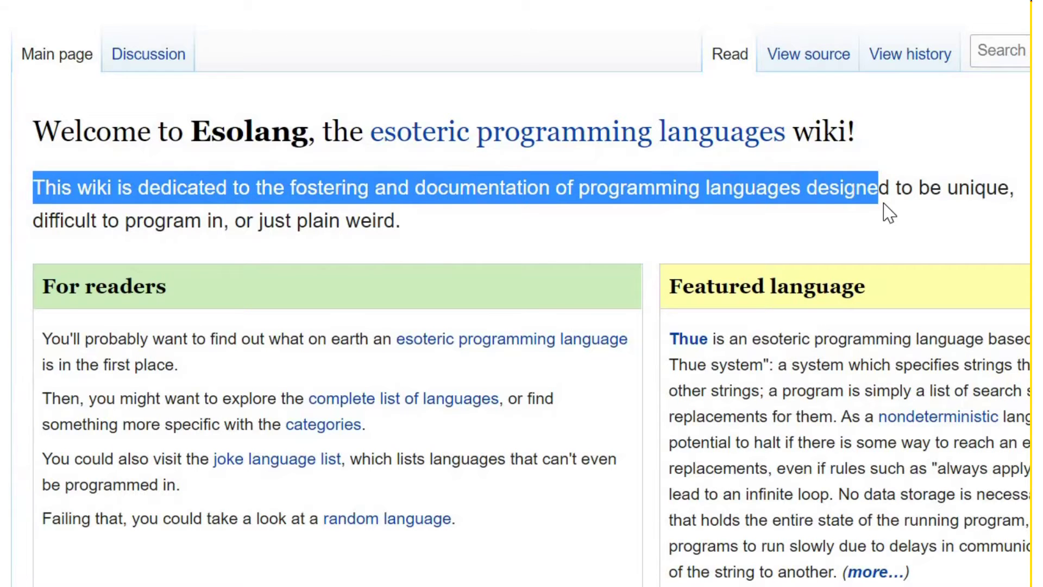
click(811, 261)
scroll(761, 262, down, 2)
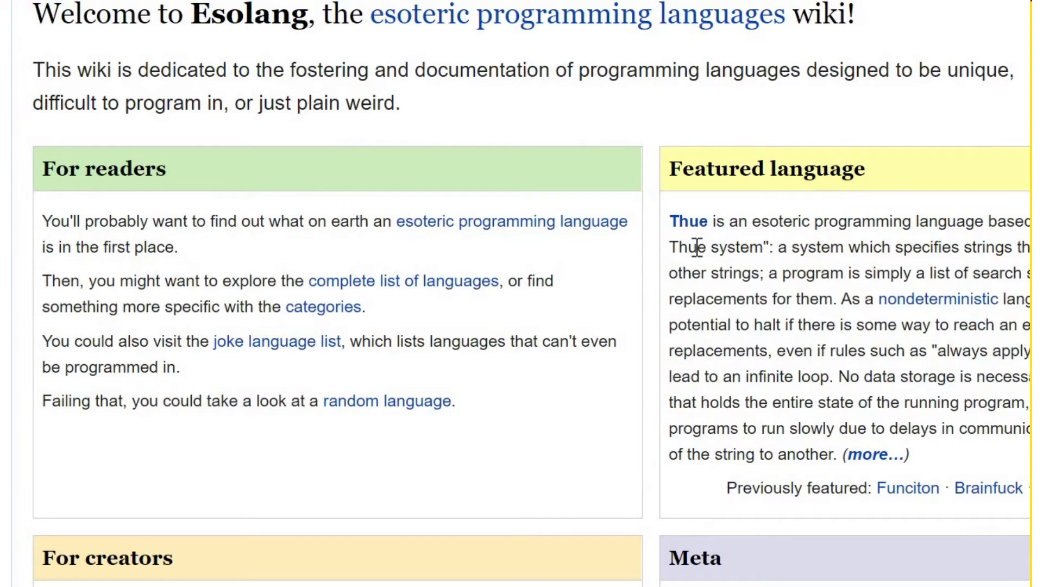
scroll(698, 248, down, 6)
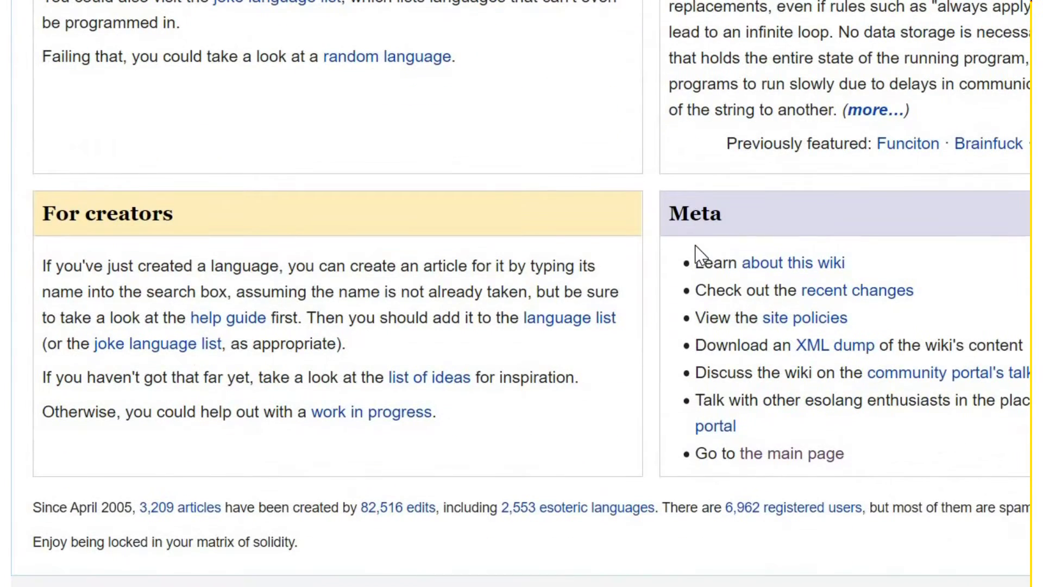
scroll(576, 275, up, 8)
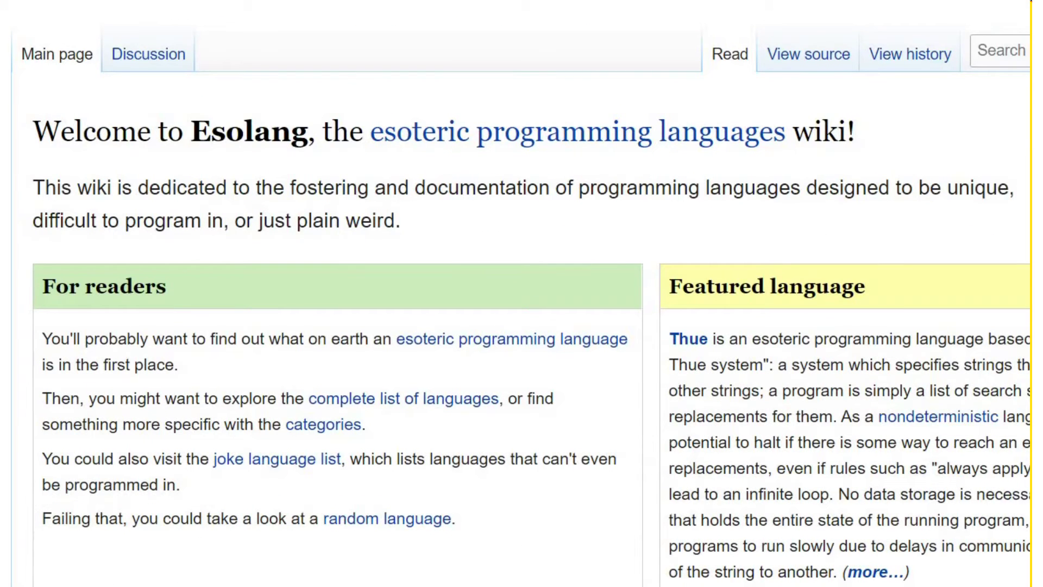
Step: Go back to the search results, open the Wikipedia article on esoteric programming languages and highlight the definition's phrases up to "joke"
key(alt+Left)
scroll(664, 249, down, 4)
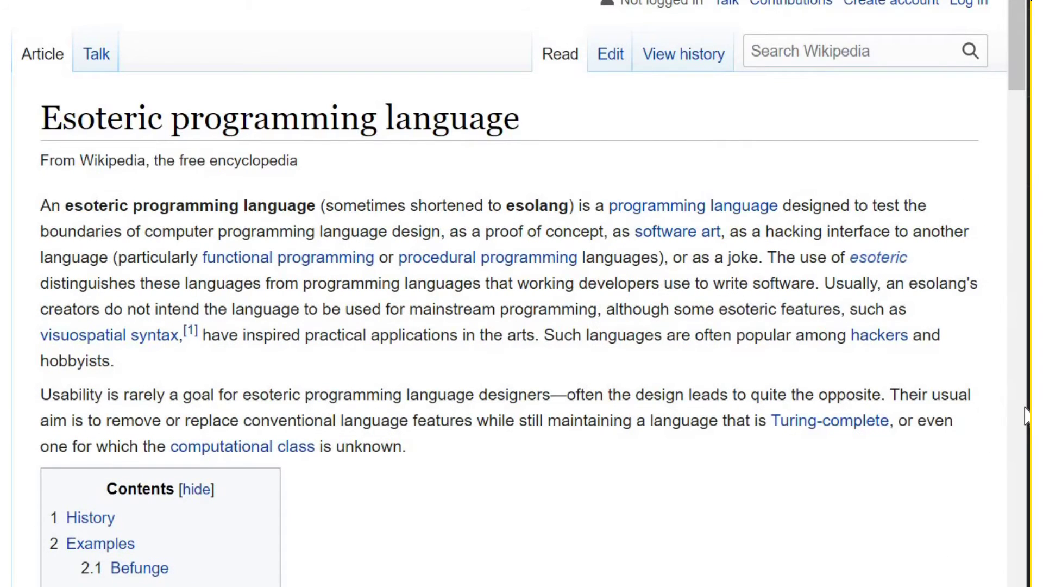
drag(819, 425, 1025, 443)
drag(40, 206, 353, 214)
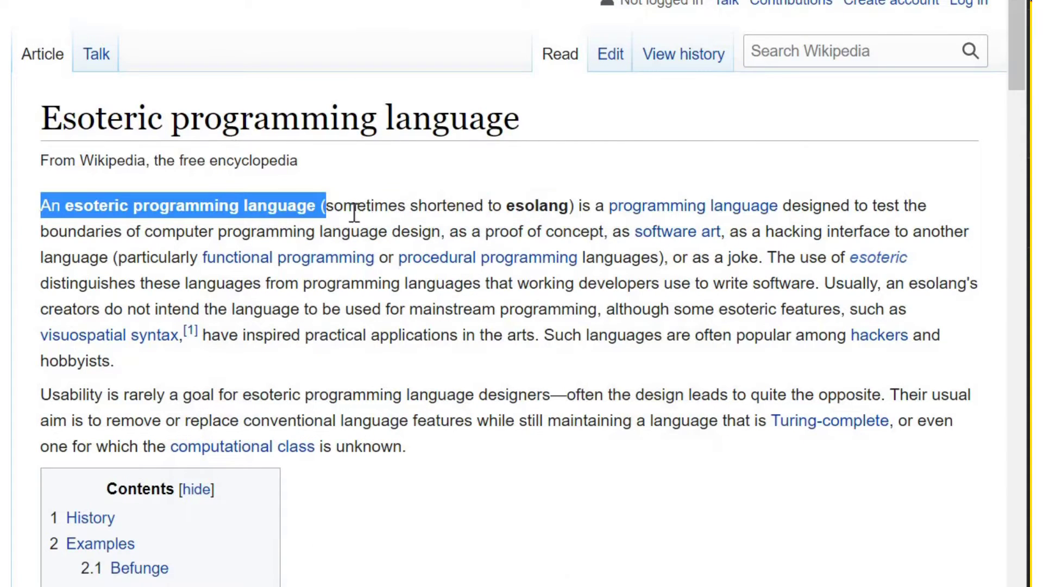
click(391, 228)
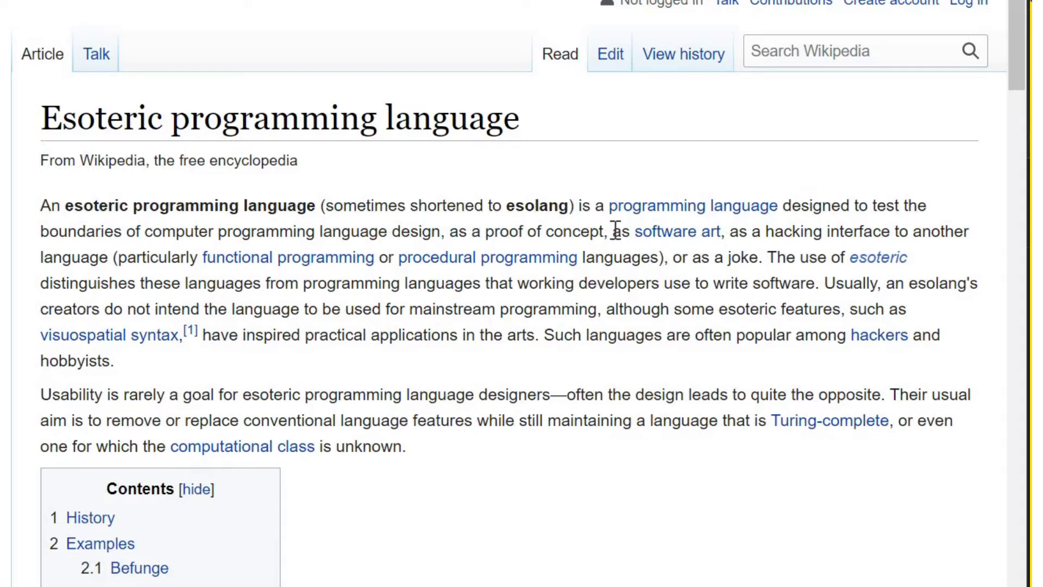
drag(612, 232, 761, 260)
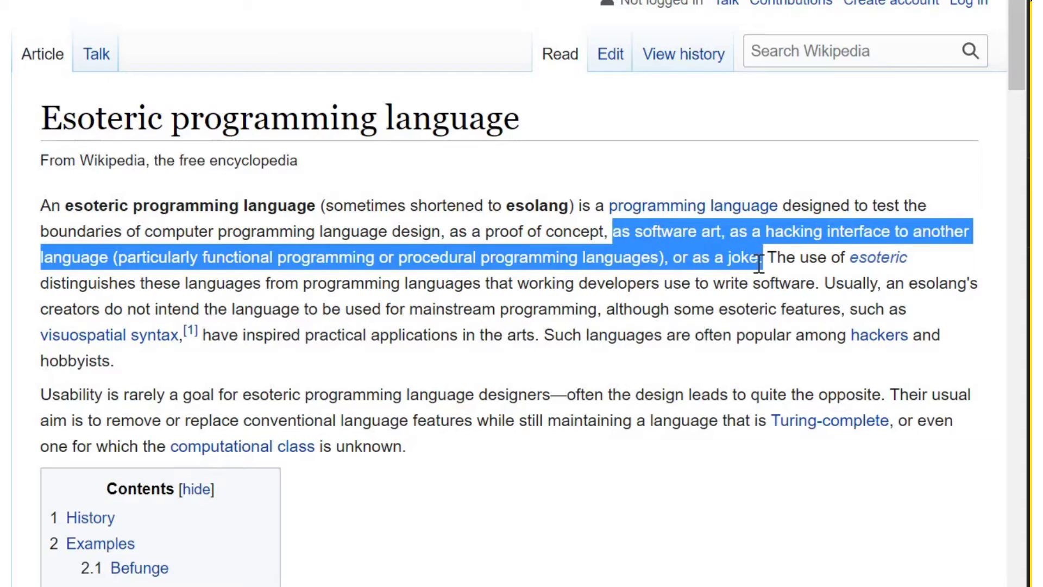
click(769, 302)
double_click(742, 257)
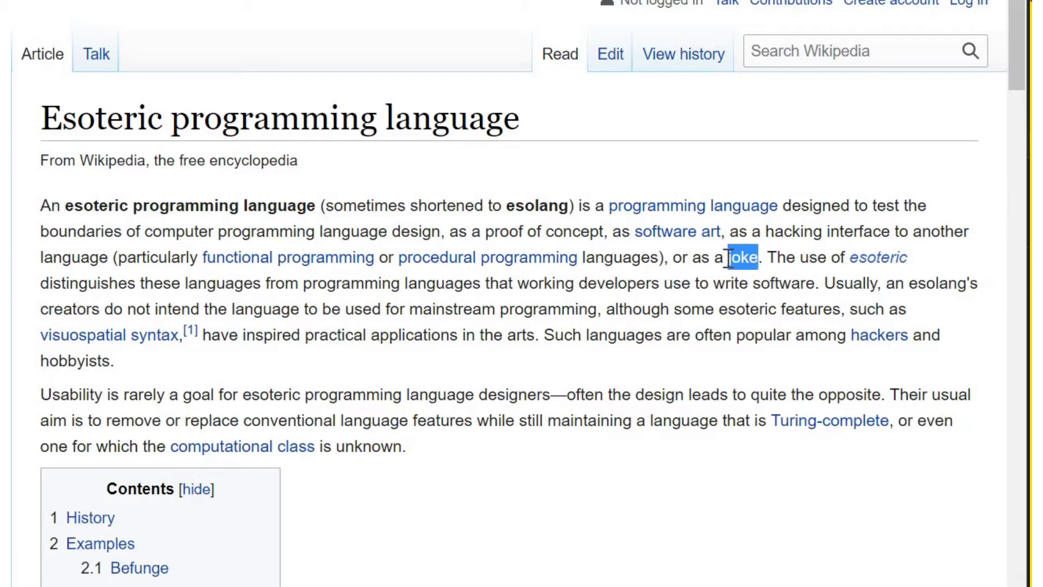
click(753, 249)
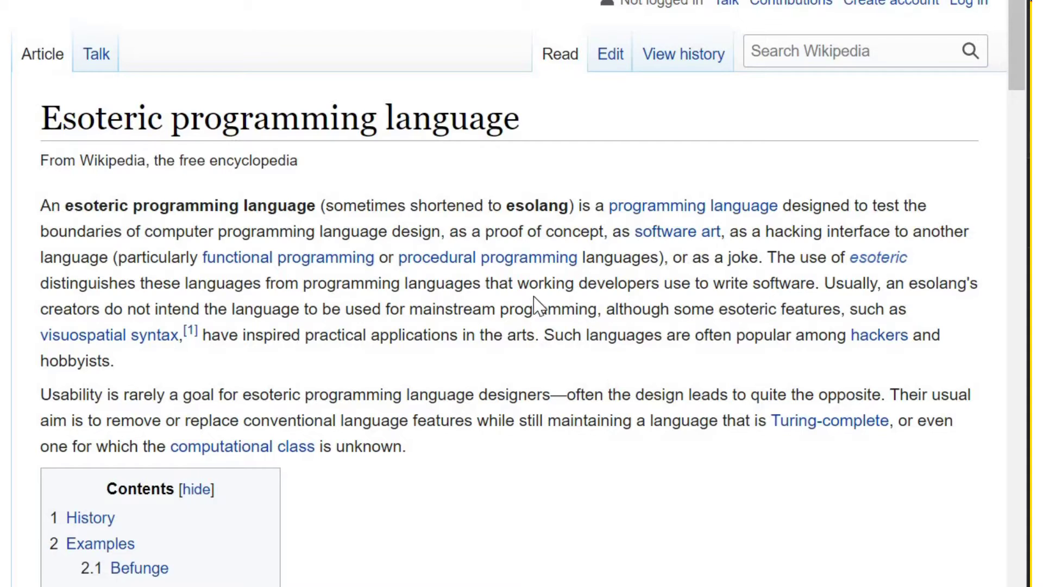
double_click(731, 257)
click(691, 298)
Step: Skim the article's example languages, from FRACTRAN and INTERCAL through Shakespeare and Whitespace
scroll(691, 309, down, 20)
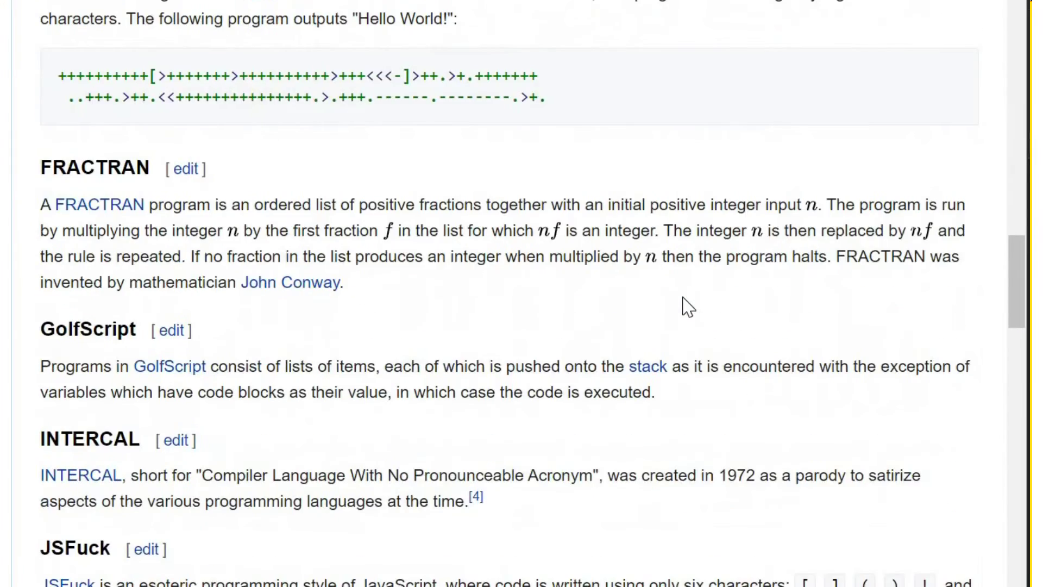
scroll(689, 307, down, 20)
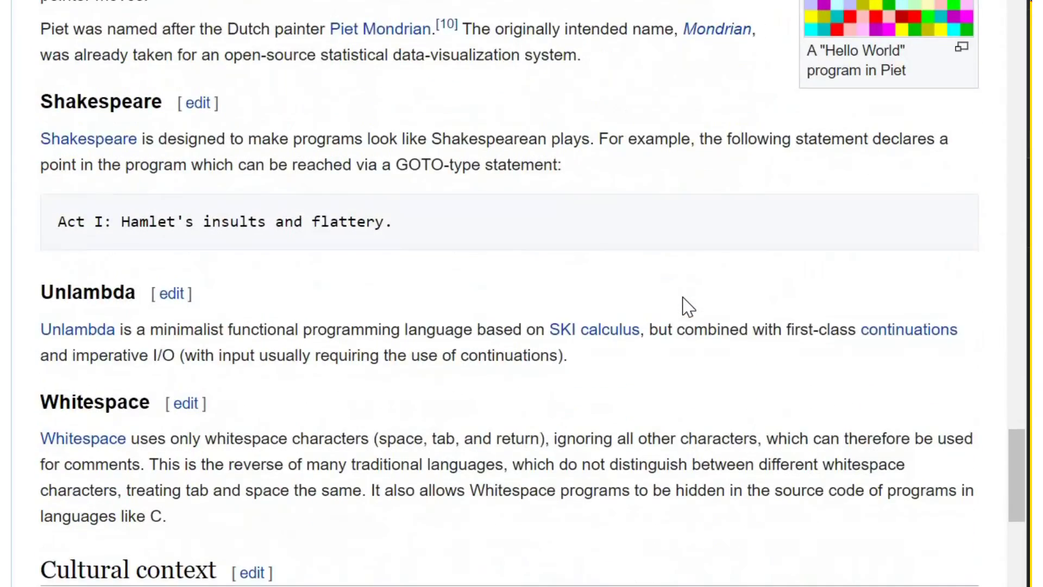
scroll(689, 307, down, 5)
scroll(689, 307, up, 20)
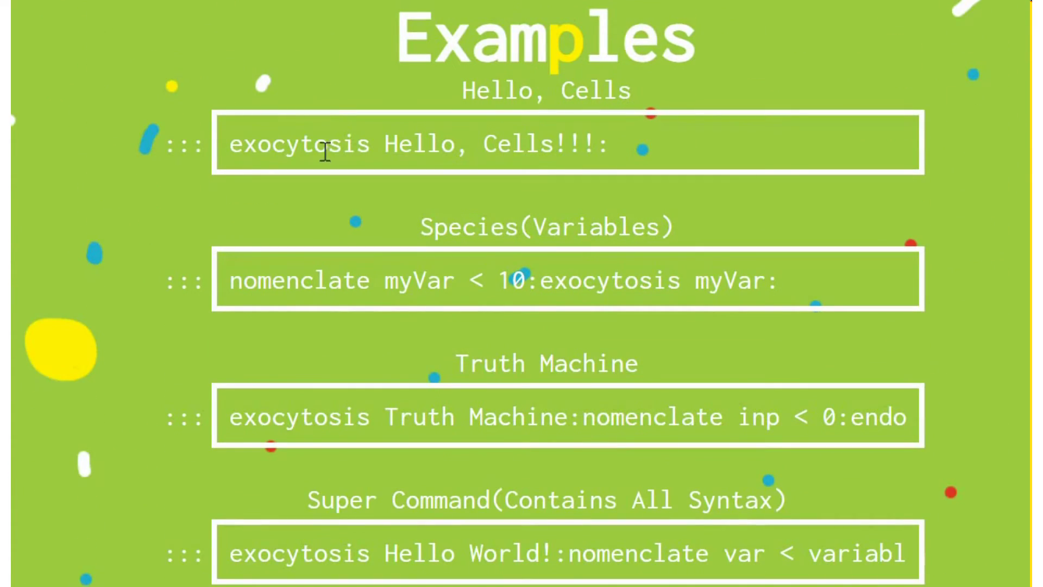
Step: On the Cells site, highlight the "Hello, Cells" example code and its exocytosis command
drag(233, 145, 629, 158)
click(630, 159)
drag(231, 143, 640, 217)
click(418, 186)
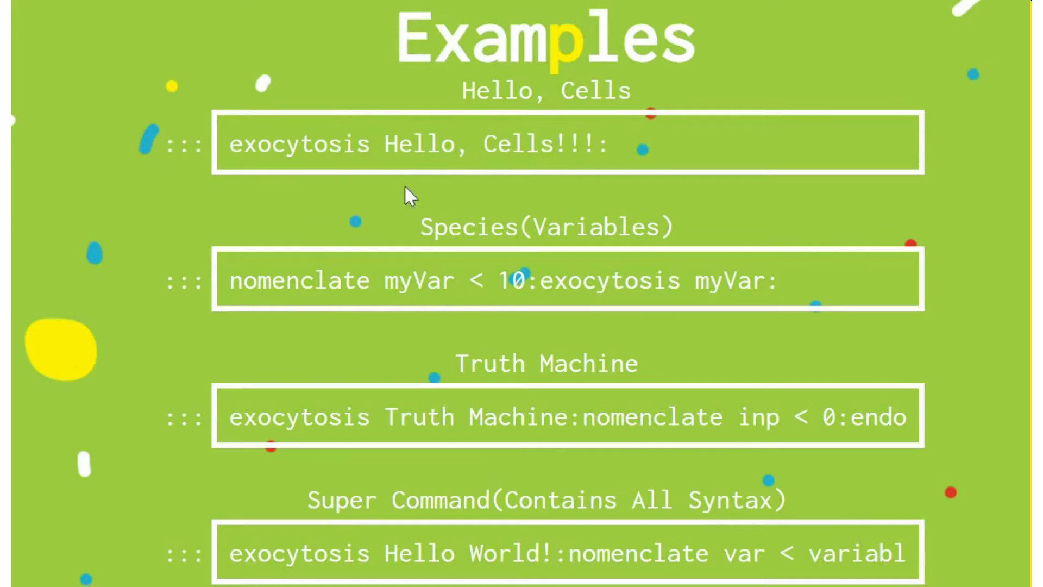
double_click(419, 145)
click(310, 154)
double_click(342, 144)
drag(343, 145, 593, 103)
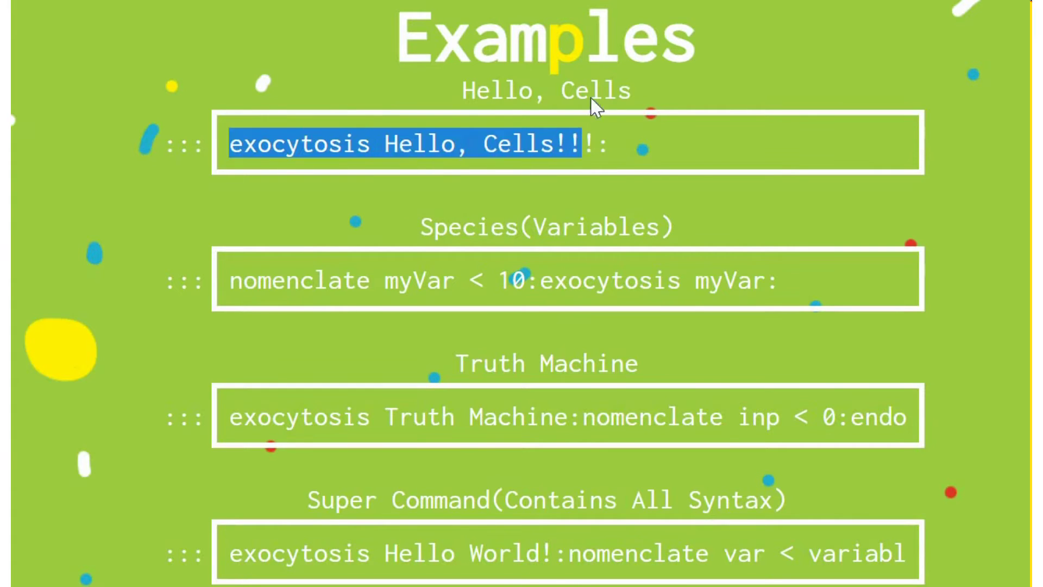
click(326, 93)
double_click(326, 155)
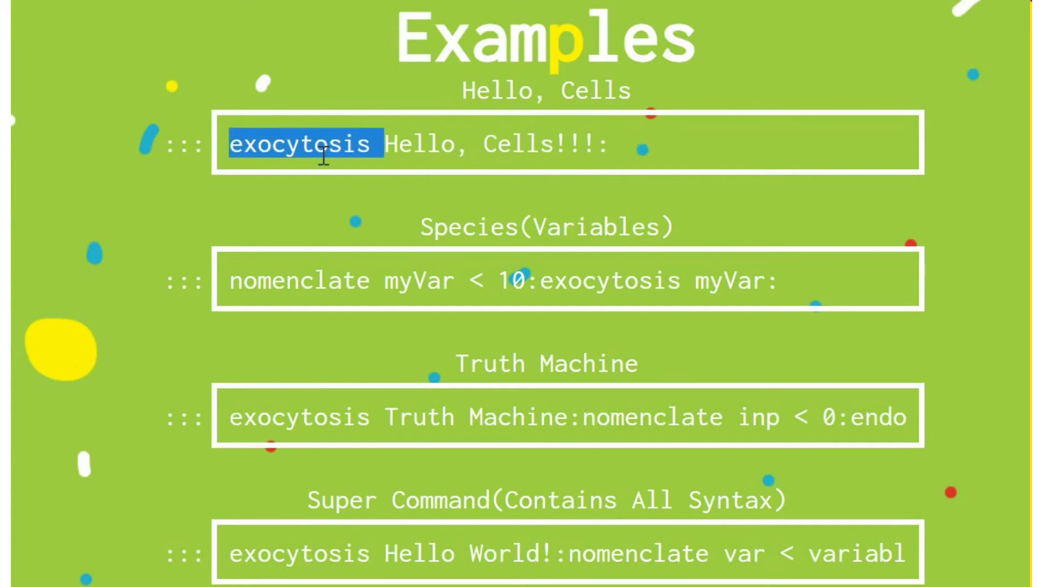
click(511, 197)
Step: Highlight the Truth Machine example code and the nomenclate and exocytosis cells of the Species(Variables) example
double_click(282, 292)
drag(281, 291, 682, 293)
click(288, 402)
double_click(288, 402)
drag(289, 402, 924, 375)
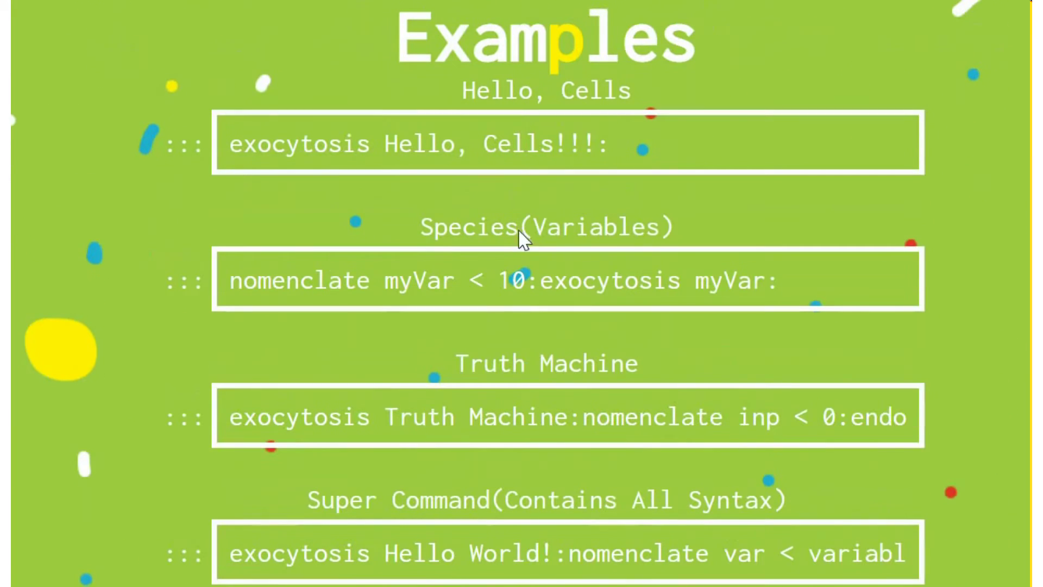
drag(782, 281, 554, 281)
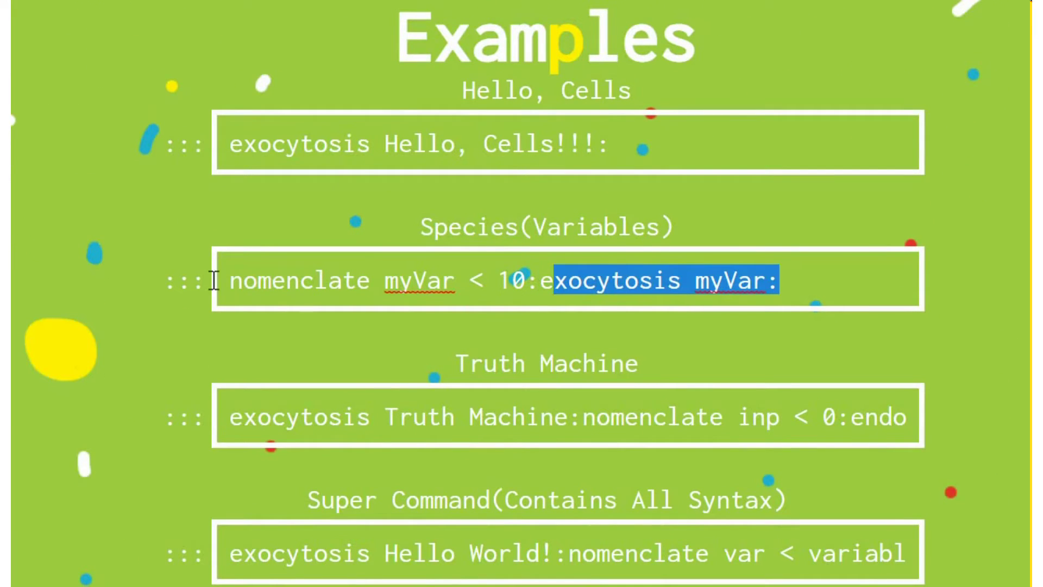
drag(229, 281, 541, 281)
click(567, 248)
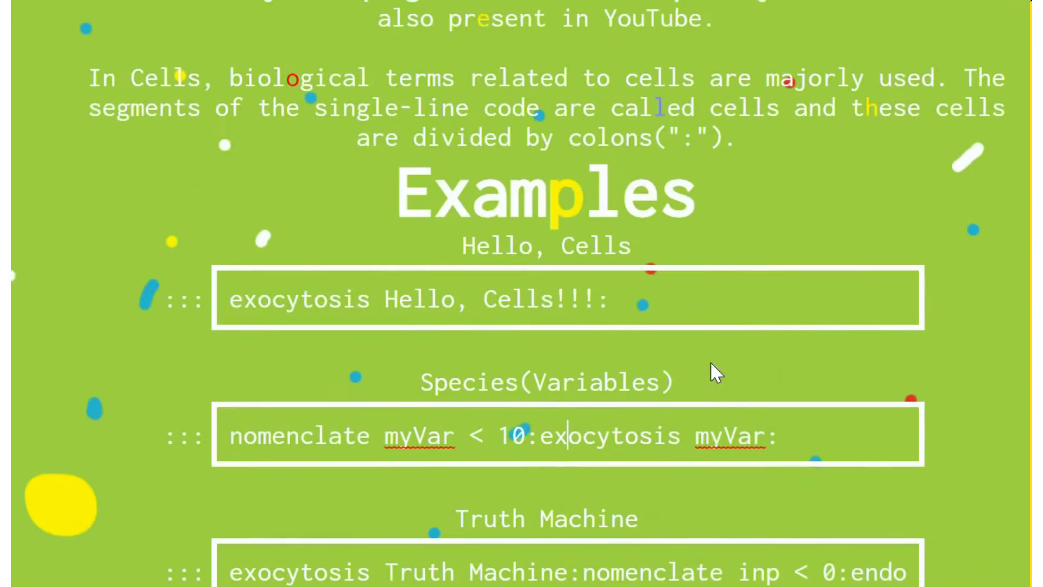
Step: Review the description of how cells are divided and the syntax table of Cells commands
scroll(712, 364, up, 2)
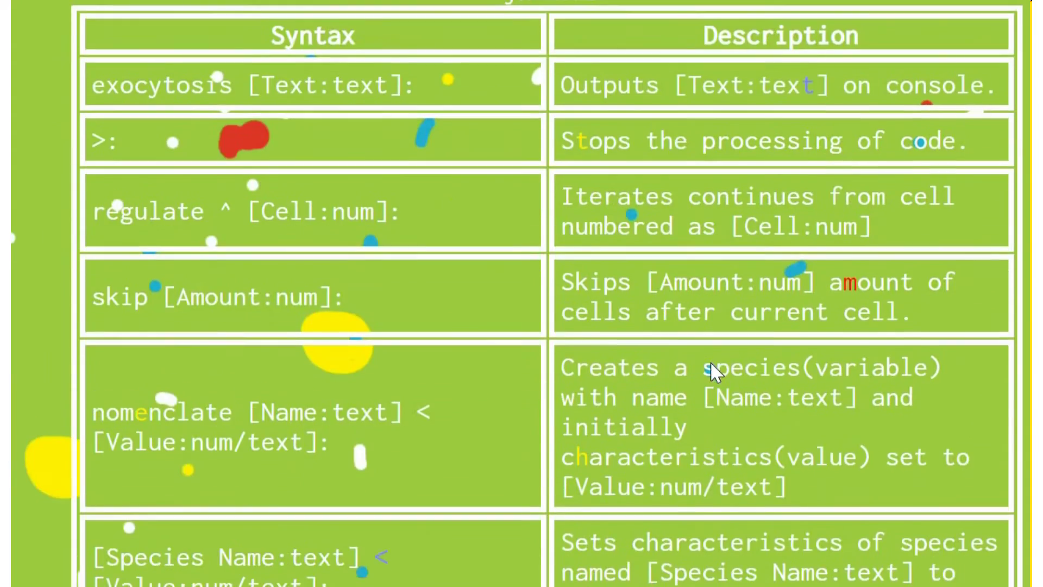
scroll(709, 361, down, 20)
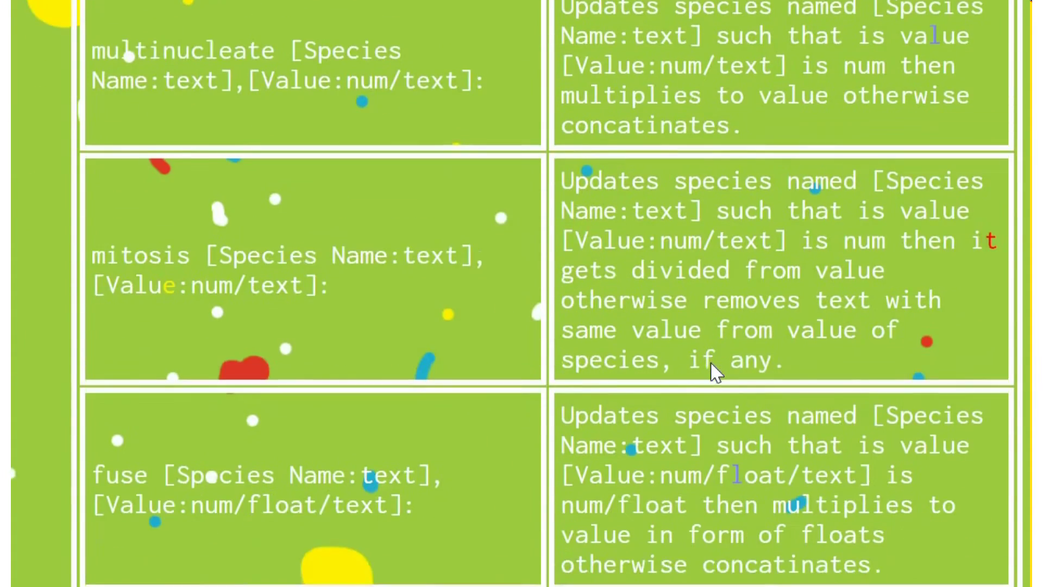
scroll(710, 361, down, 15)
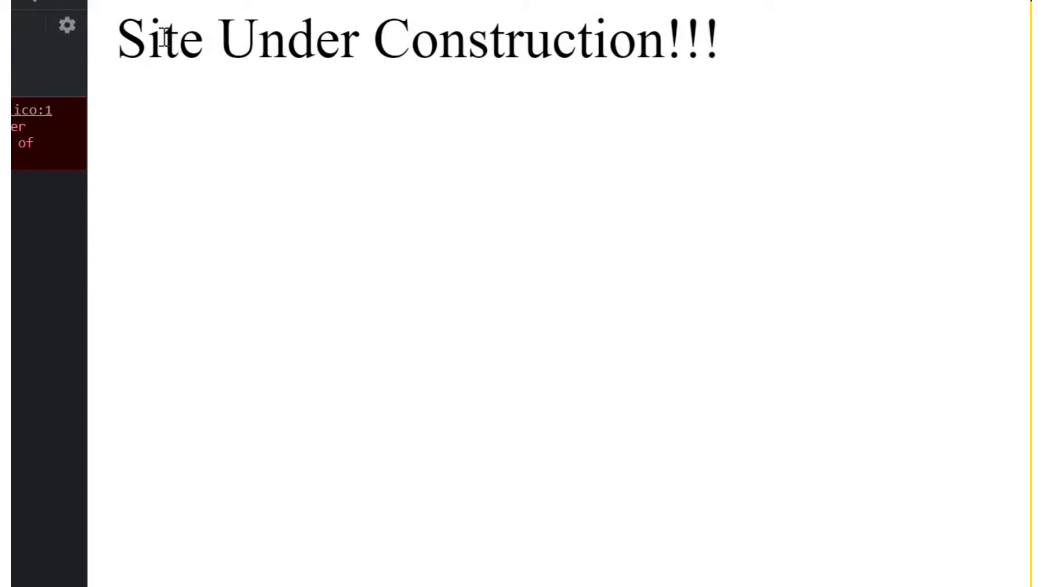
Step: Highlight the "Site Under Construction!!!" heading and close the developer tools
drag(148, 42, 806, 147)
click(251, 193)
key(F12)
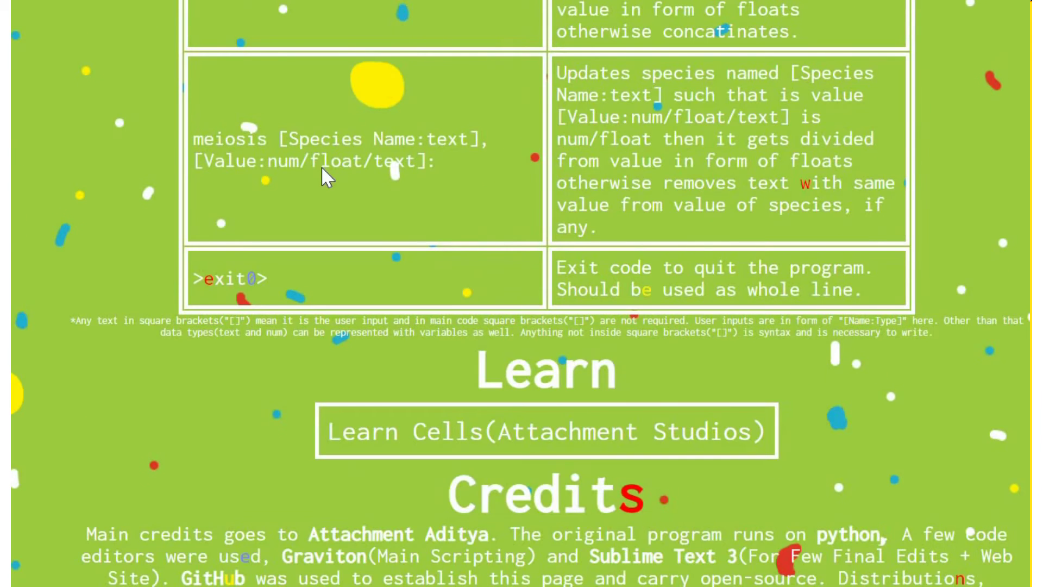
scroll(321, 167, up, 15)
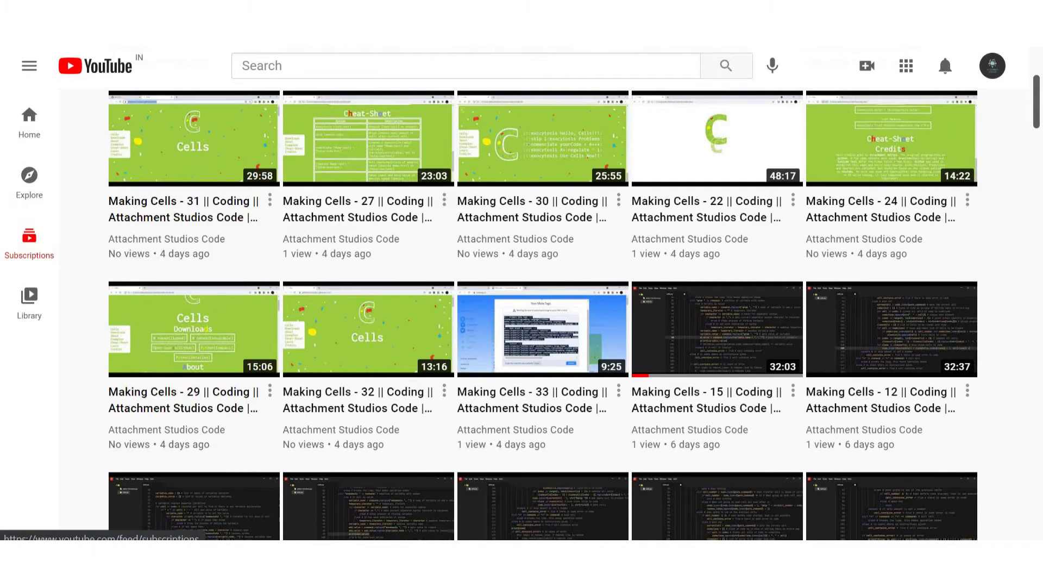
Step: Browse the Making Cells videos in the YouTube subscriptions feed and open the Attachment Studios Code channel
scroll(503, 215, up, 3)
scroll(583, 352, down, 3)
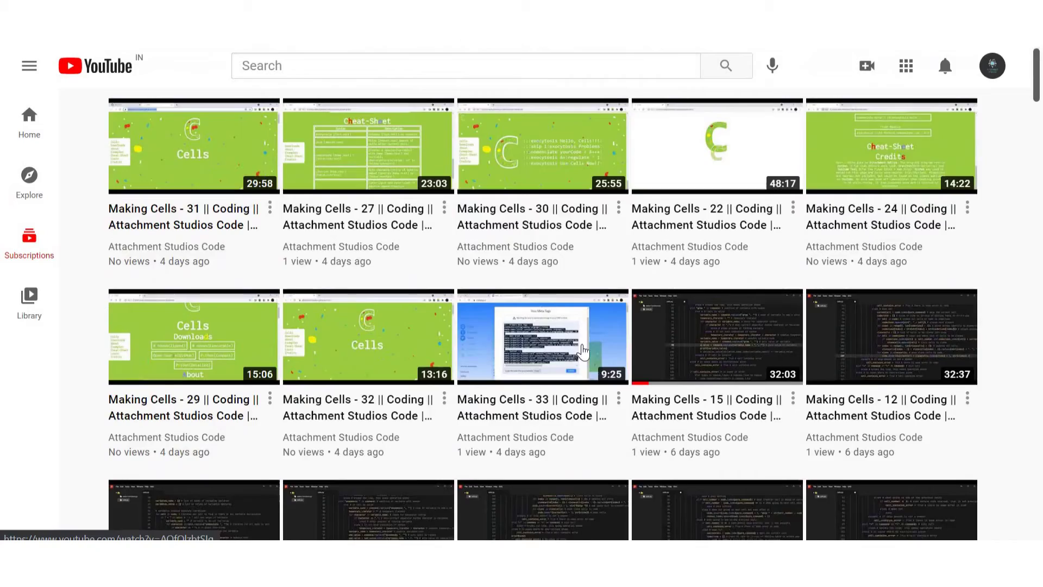
scroll(583, 352, down, 10)
scroll(513, 263, up, 9)
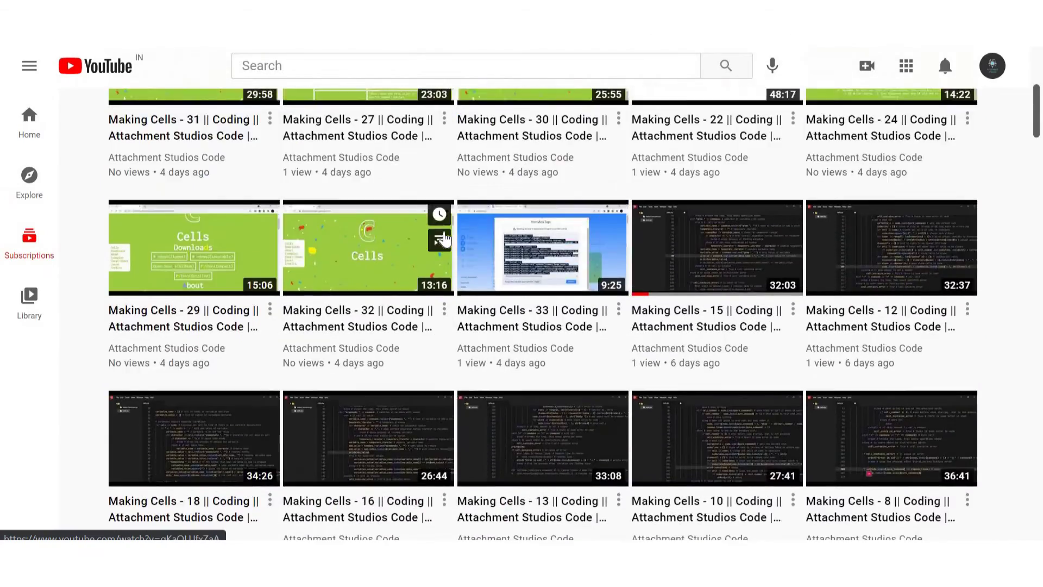
scroll(444, 239, up, 4)
scroll(442, 236, down, 14)
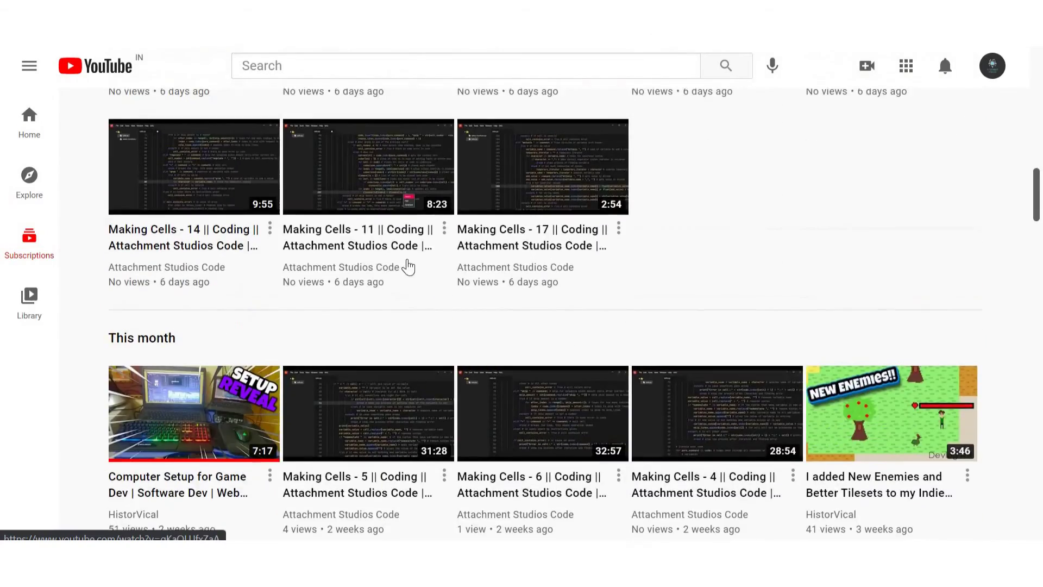
scroll(426, 442, down, 3)
scroll(259, 324, up, 4)
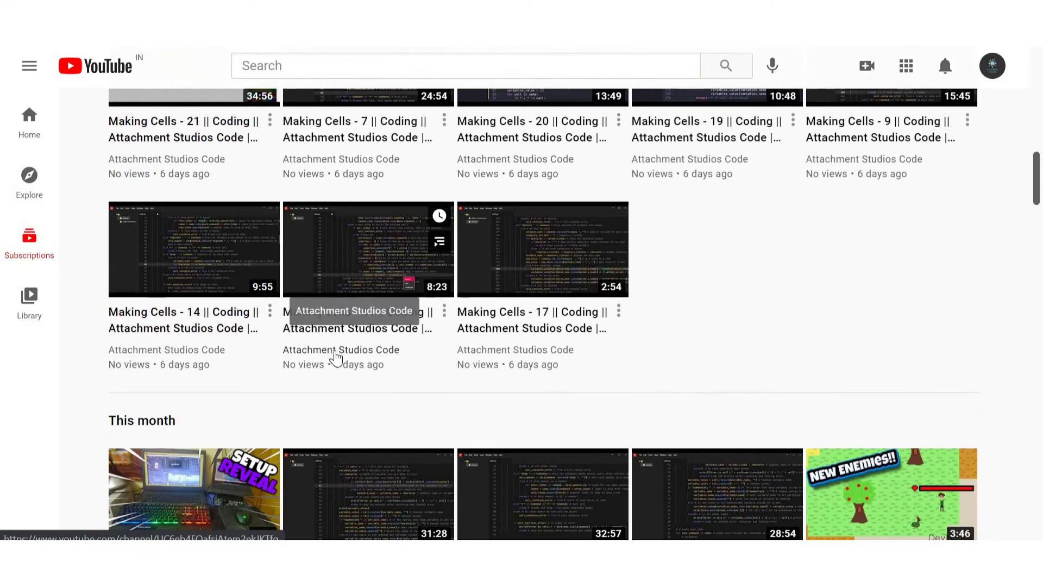
scroll(305, 233, down, 2)
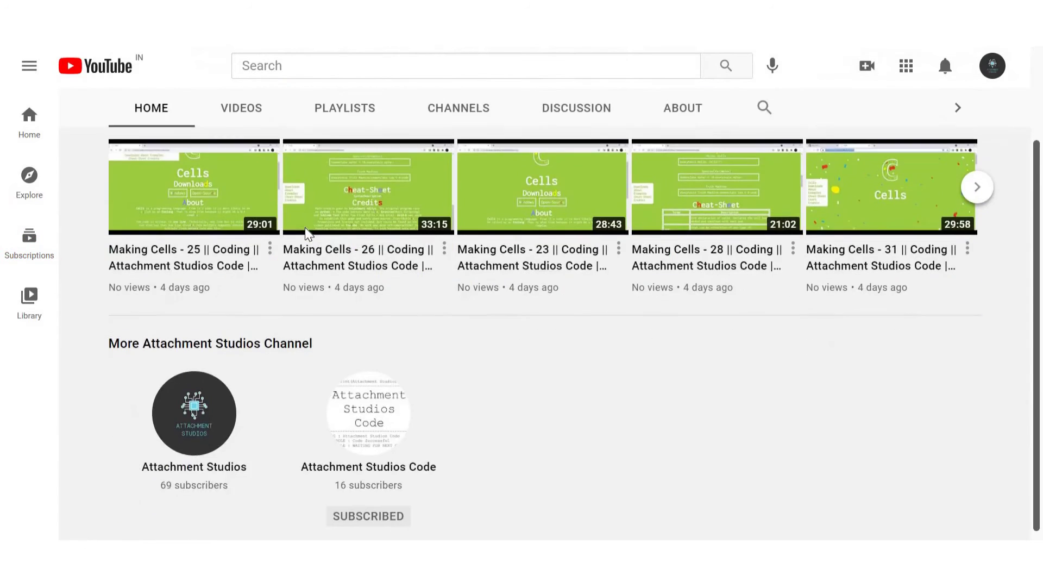
Step: Open the channel's "Making Cells - Programming Language" playlist and pause its first video
scroll(367, 191, up, 2)
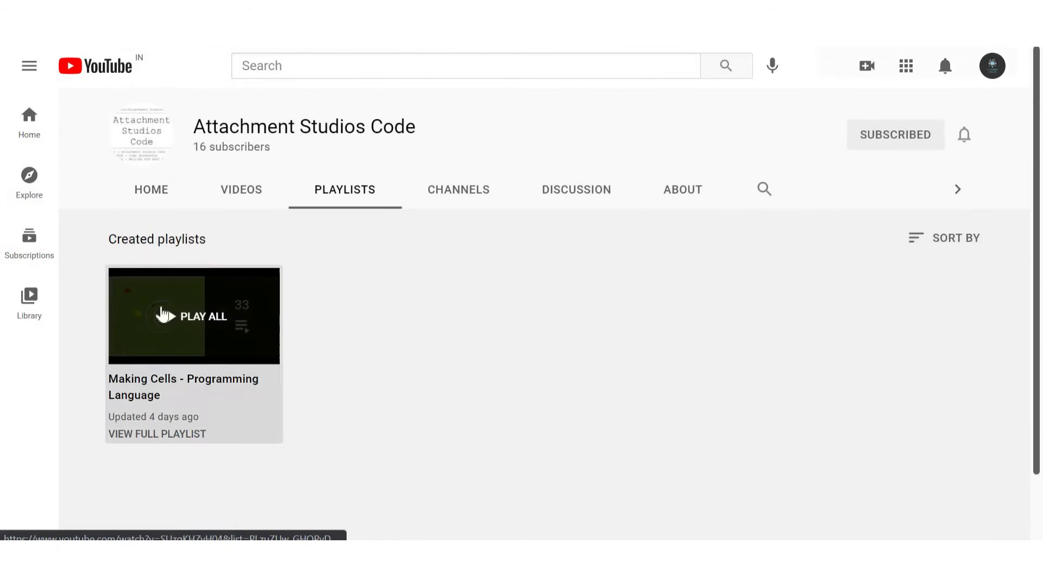
click(164, 311)
click(271, 296)
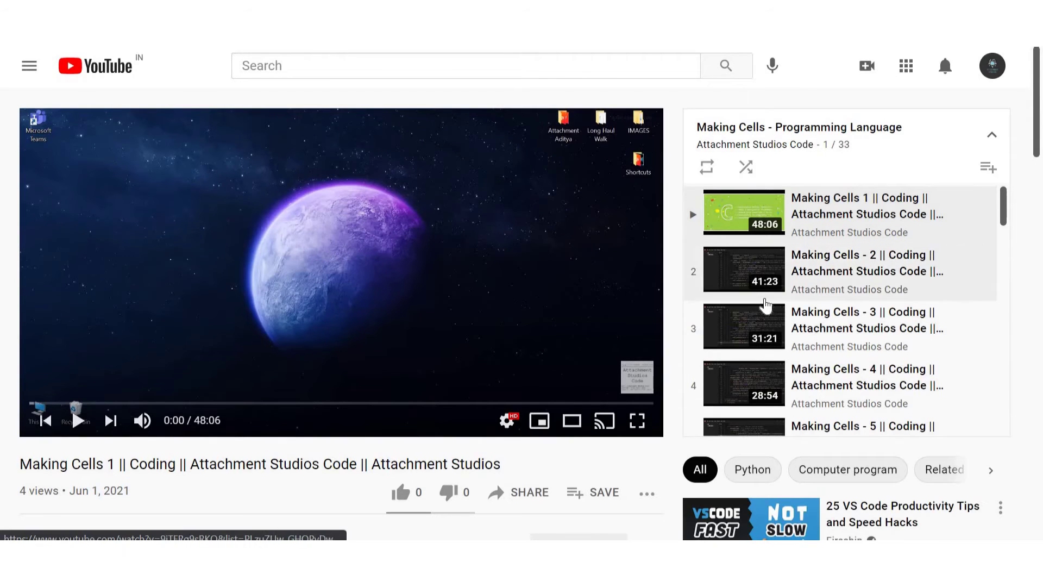
Step: Look through the playlist's videos from part 1 to part 33 and return to the channel's playlists
scroll(767, 302, down, 20)
scroll(771, 307, down, 3)
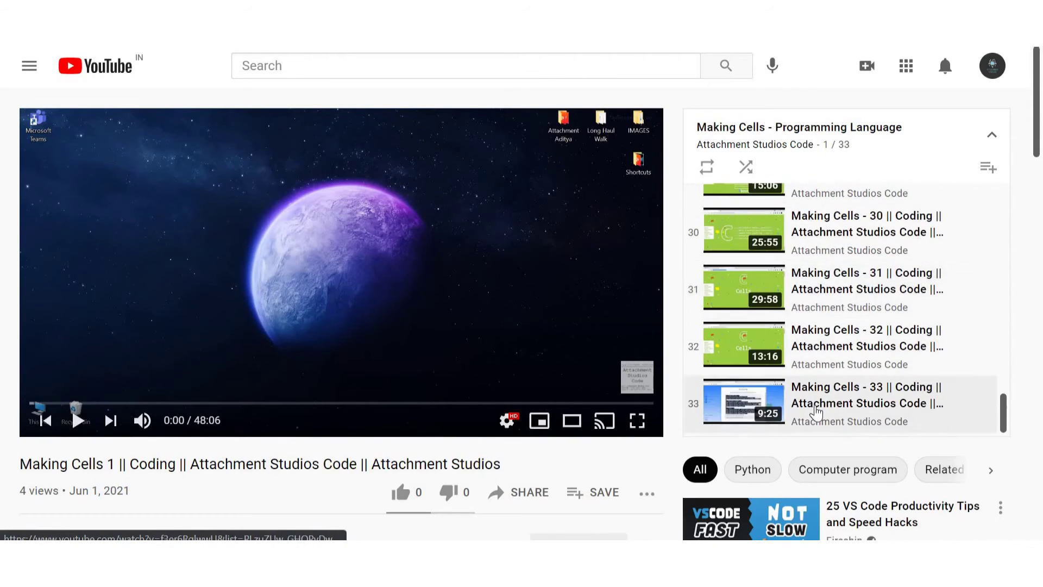
scroll(817, 411, up, 14)
scroll(817, 410, up, 15)
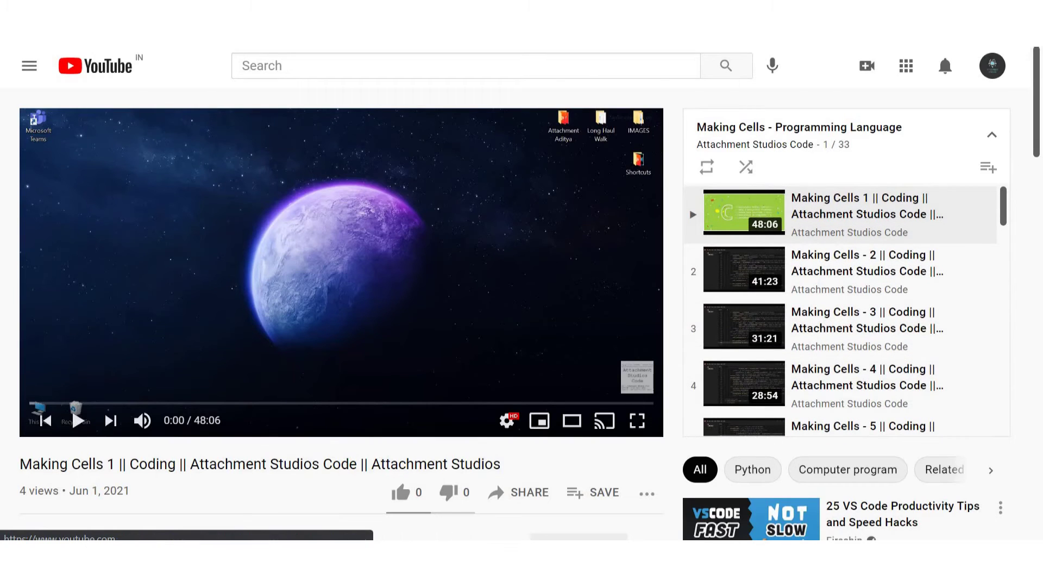
click(139, 538)
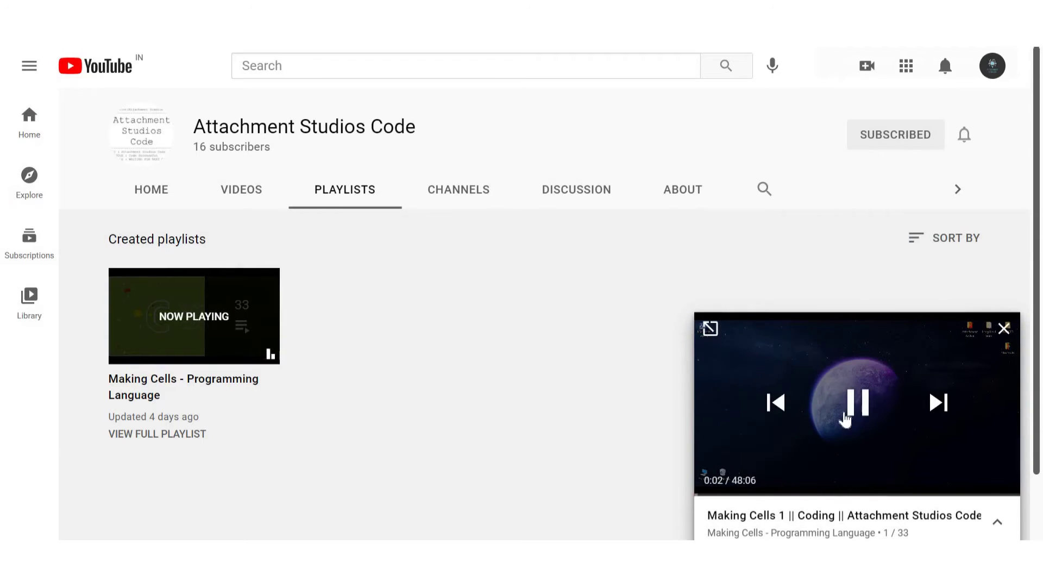
Step: Close the playing mini video and open the full "Making Cells - Programming Language" playlist page
click(857, 402)
click(1005, 330)
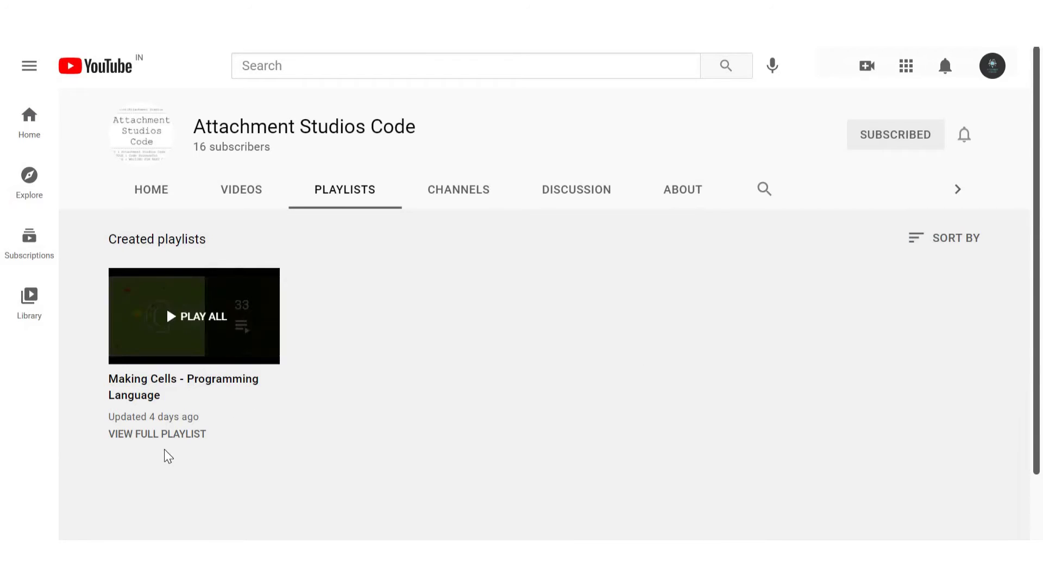
click(162, 419)
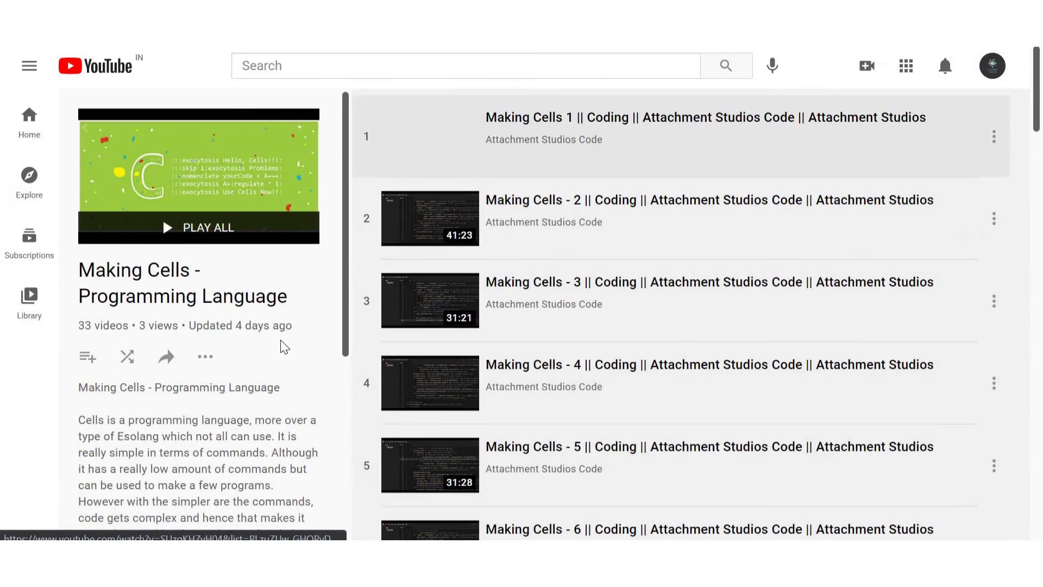
Step: Look through the full playlist page down to the last Making Cells videos and return towards its start
scroll(158, 367, up, 6)
scroll(487, 280, down, 20)
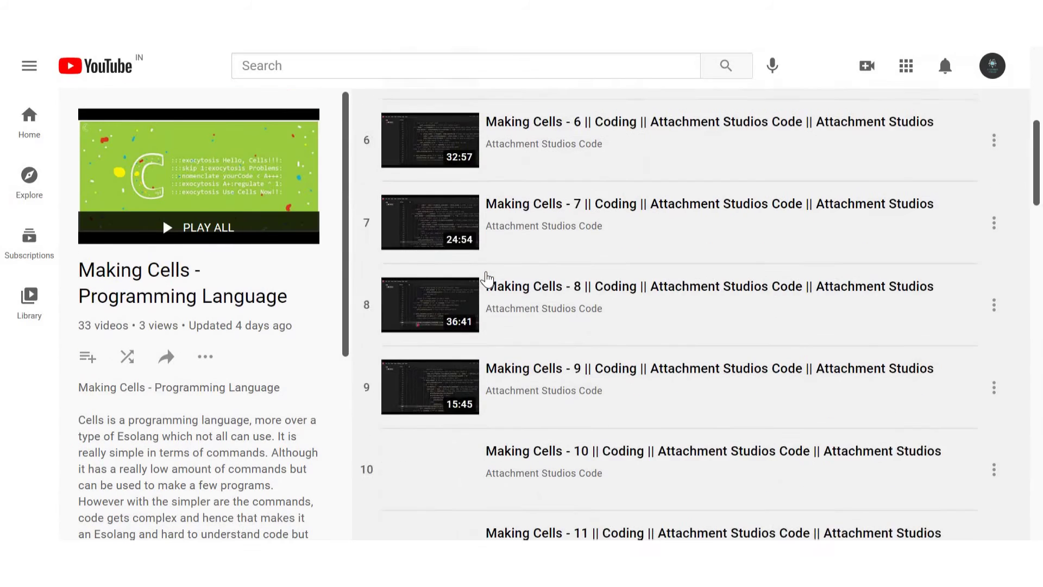
scroll(487, 279, down, 10)
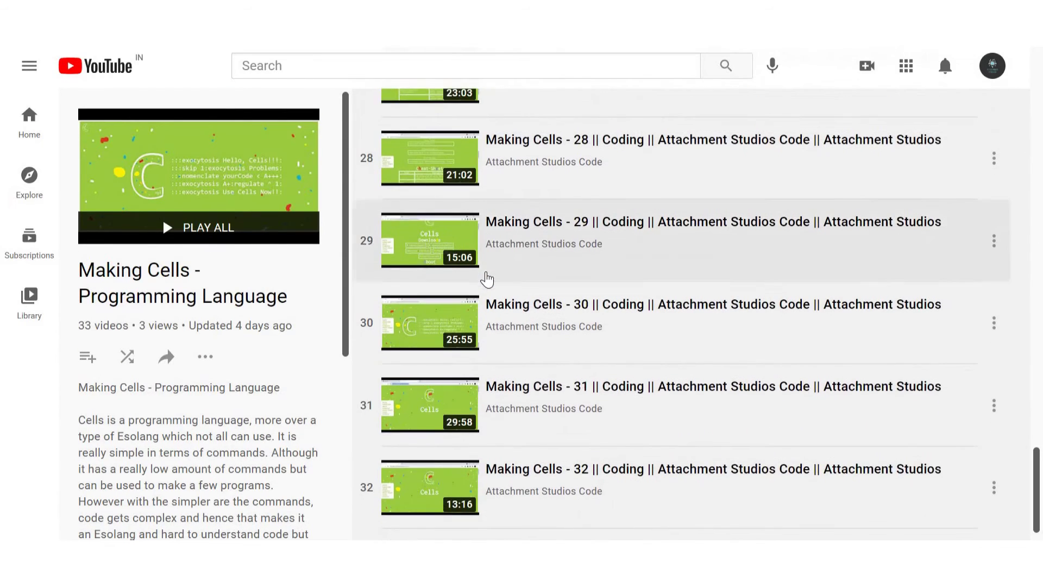
scroll(486, 280, up, 2)
scroll(486, 279, up, 20)
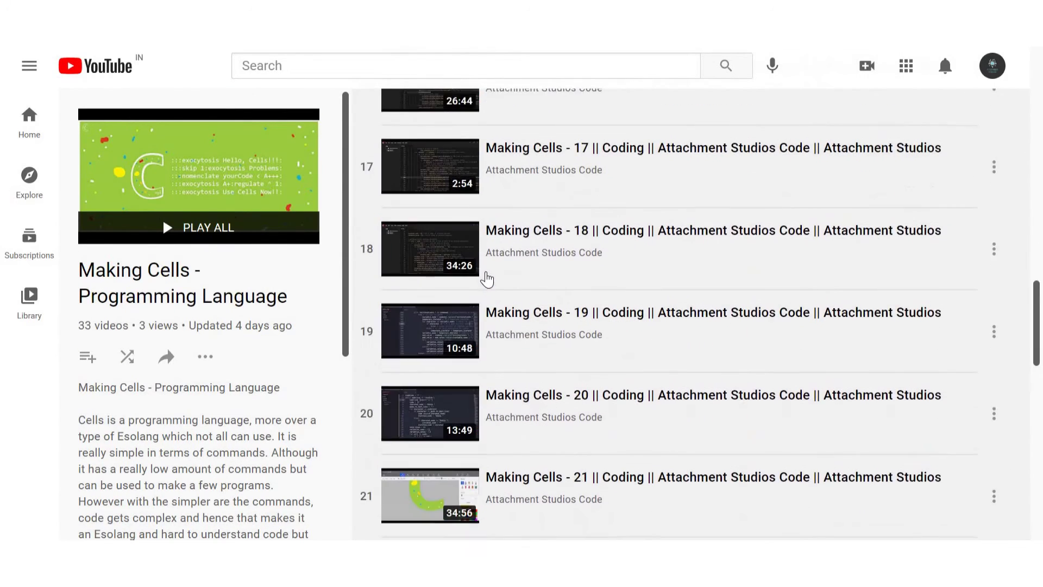
scroll(487, 279, up, 17)
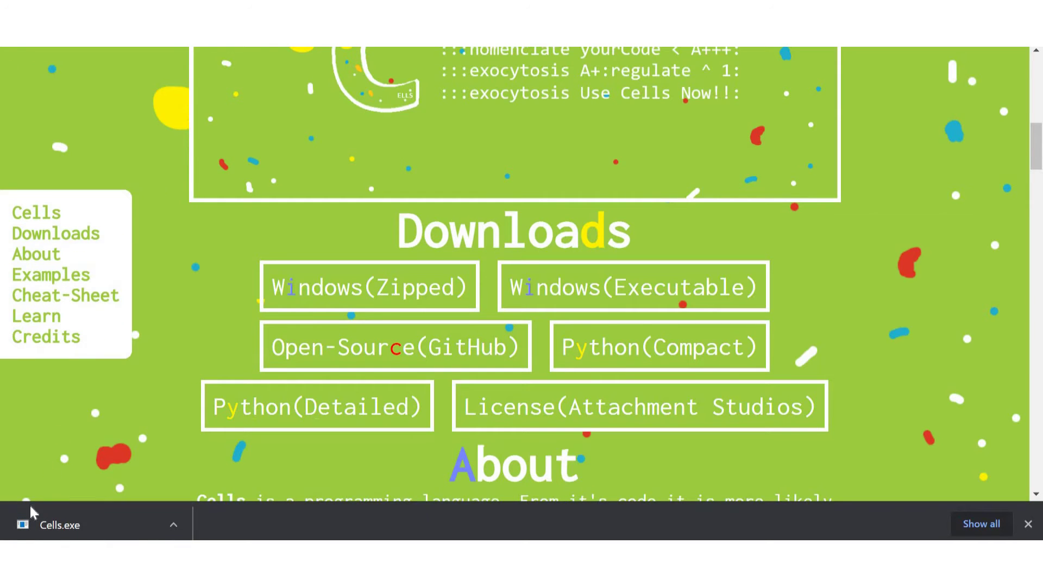
Step: Run the downloaded Cells.exe despite the SmartScreen block and highlight the ::: prompt in its console
click(21, 525)
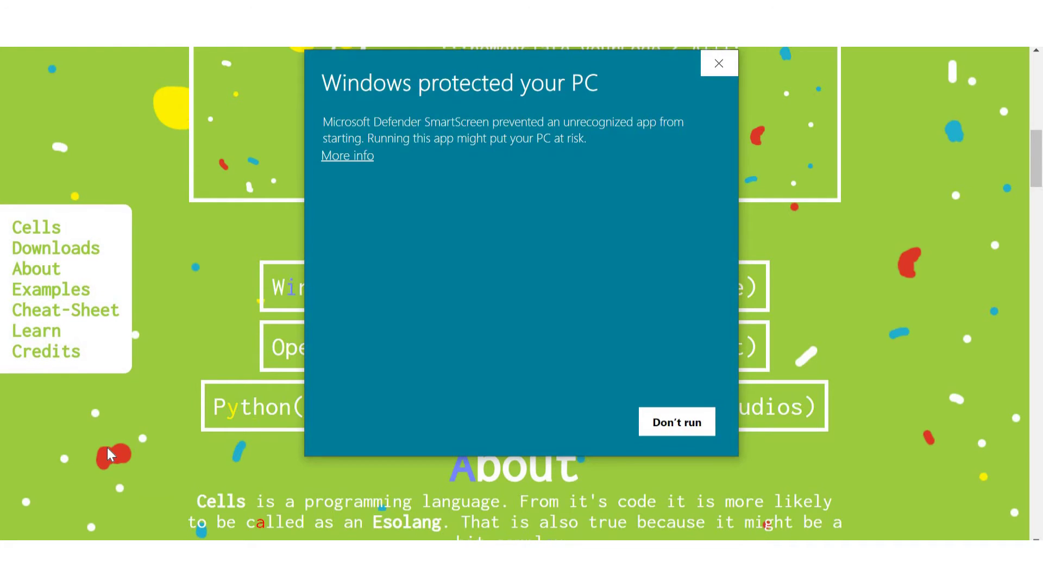
click(342, 158)
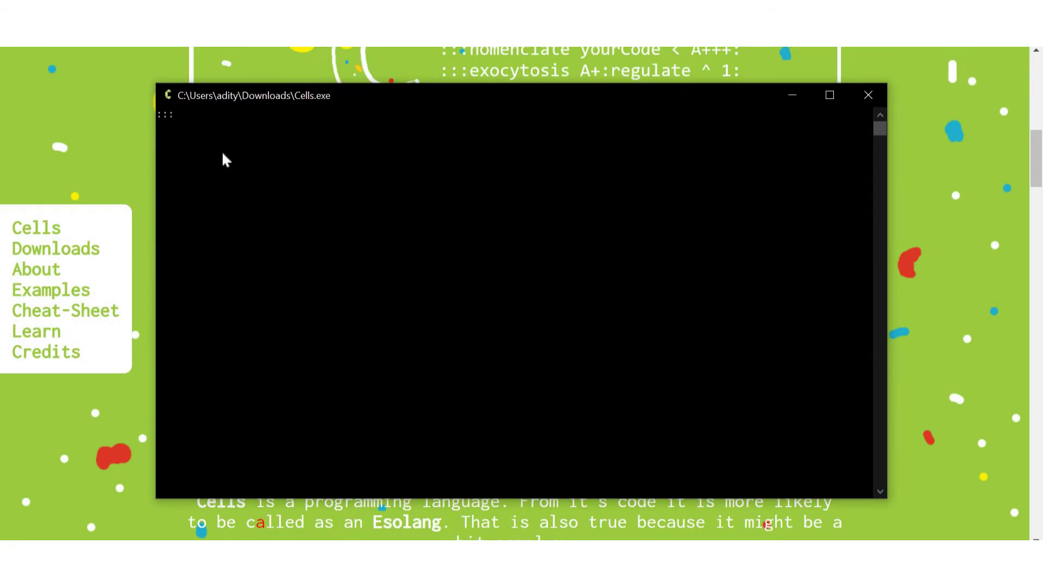
drag(160, 116, 162, 119)
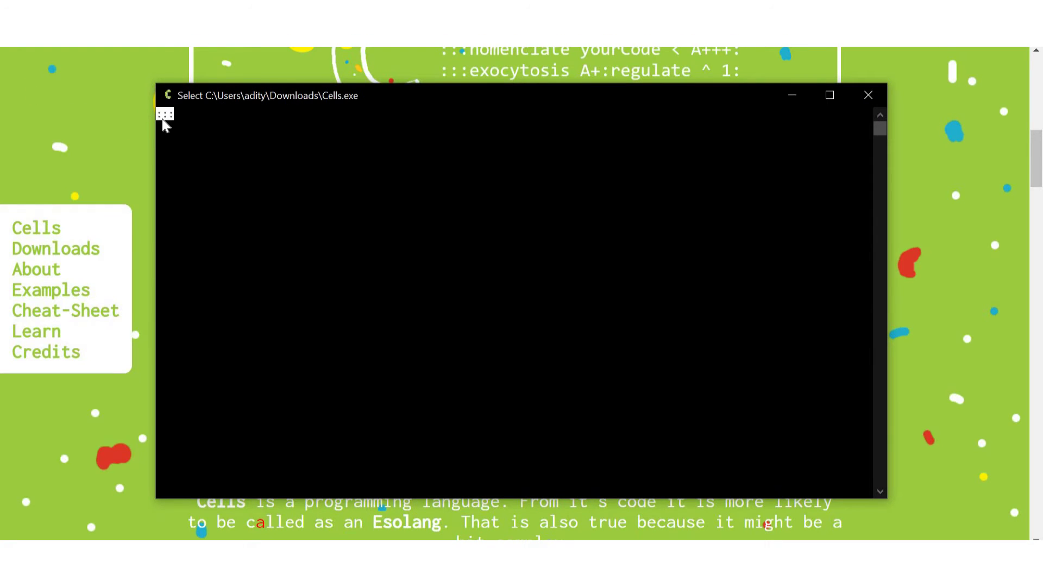
right_click(162, 120)
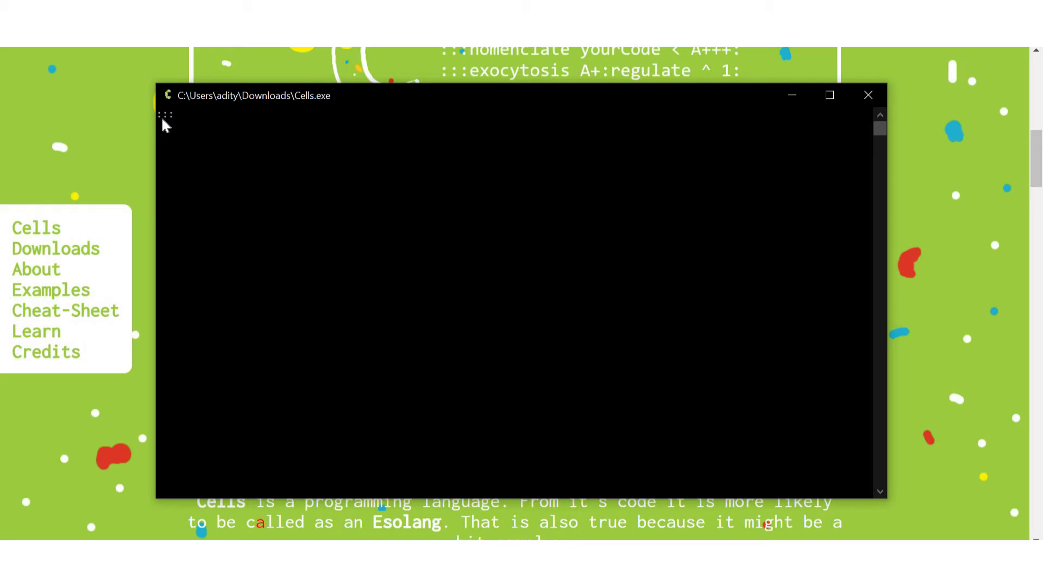
Step: Make the Cells console semi-transparent and bring the website's Examples section into view behind it
ctrl+scroll(161, 116, down, 4)
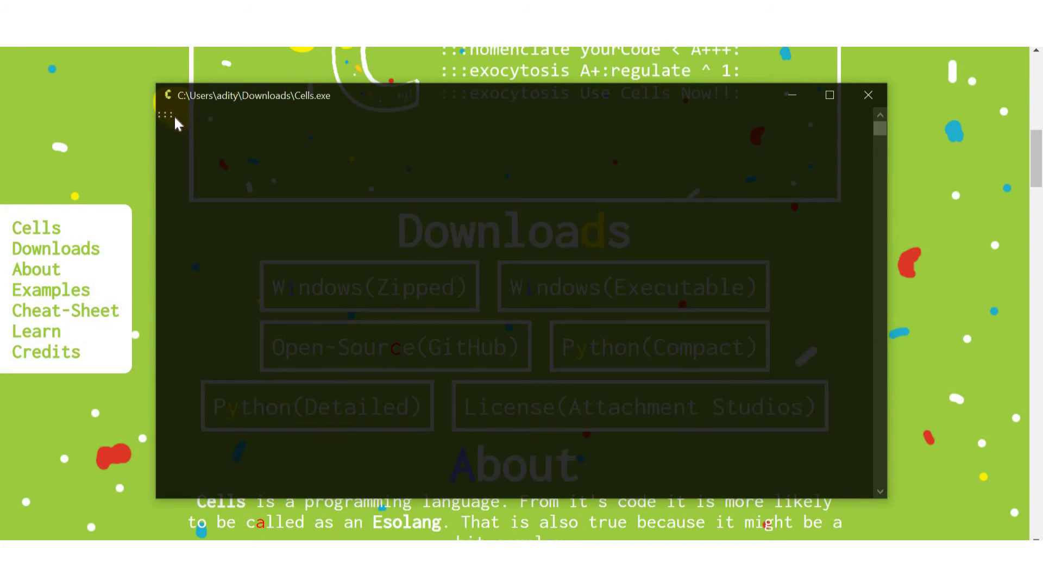
scroll(119, 170, down, 10)
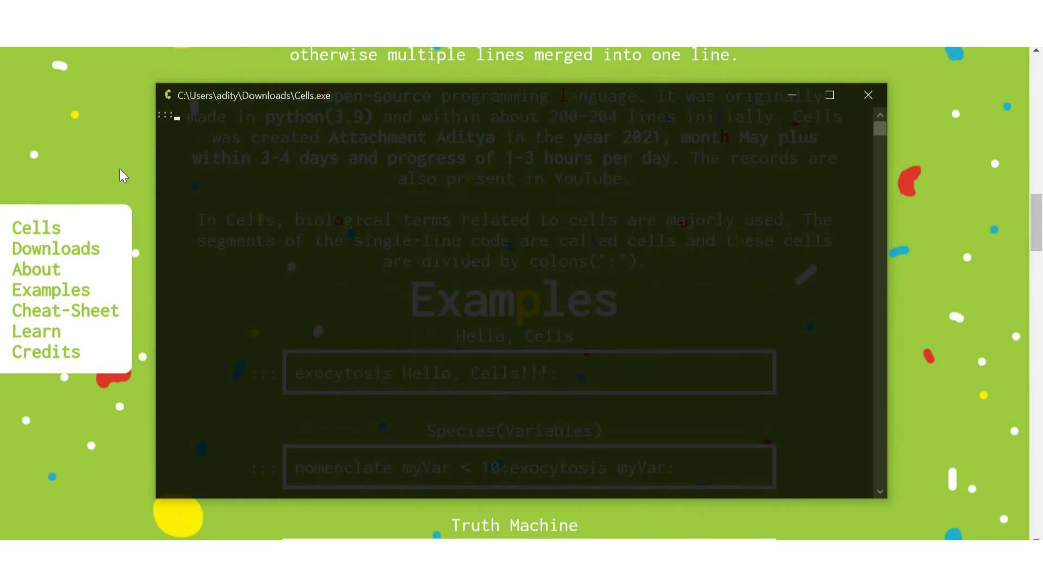
key(ctrl+shift+minus)
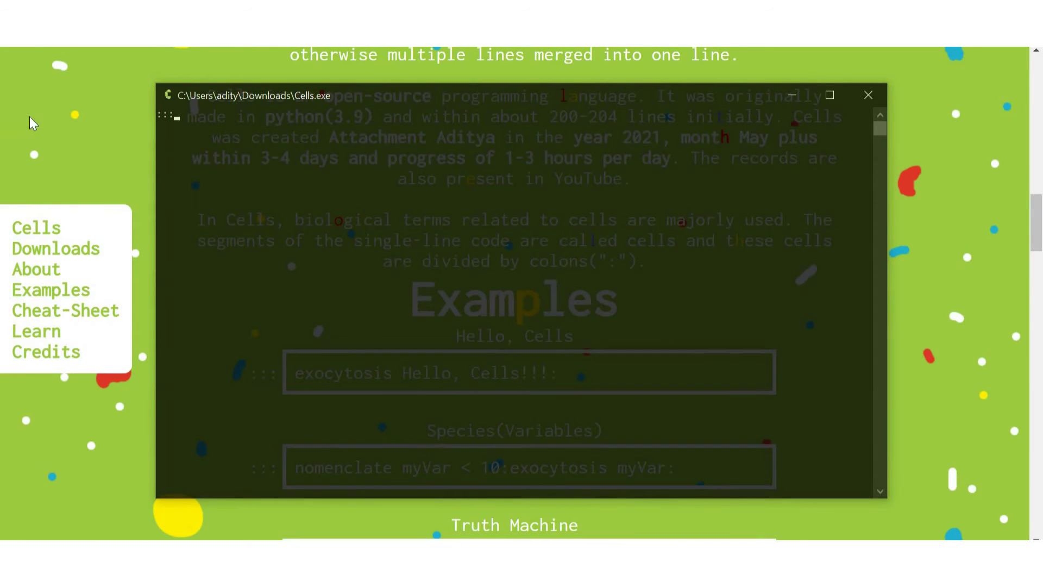
scroll(66, 155, down, 3)
scroll(65, 156, down, 2)
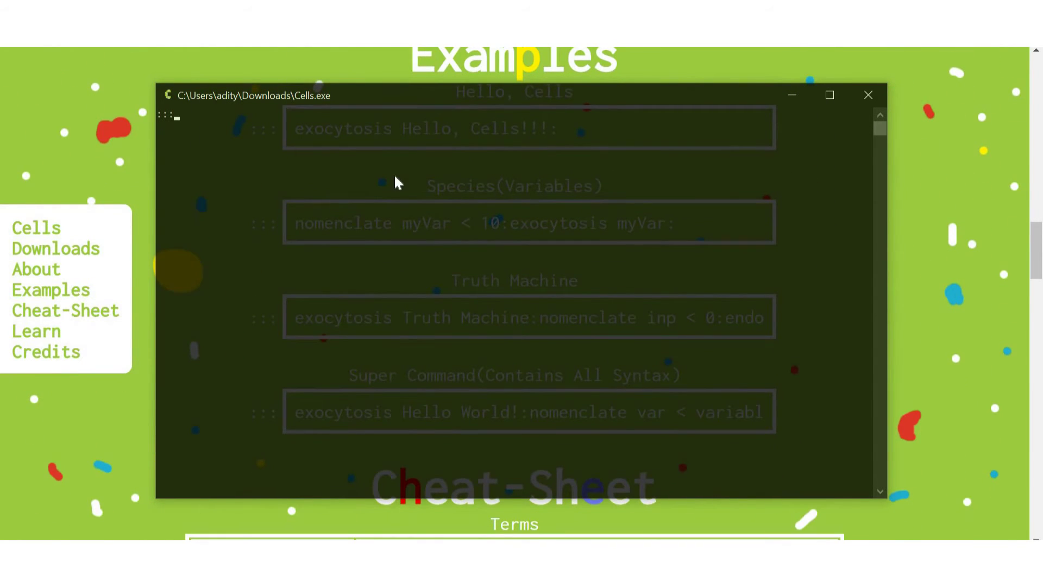
Step: Run "exocytosis Hello, Cells" without a closing colon, rerun it as "exocytosis Hello, Cells:" and highlight the colon
text(exocytosis Hello, Cells)
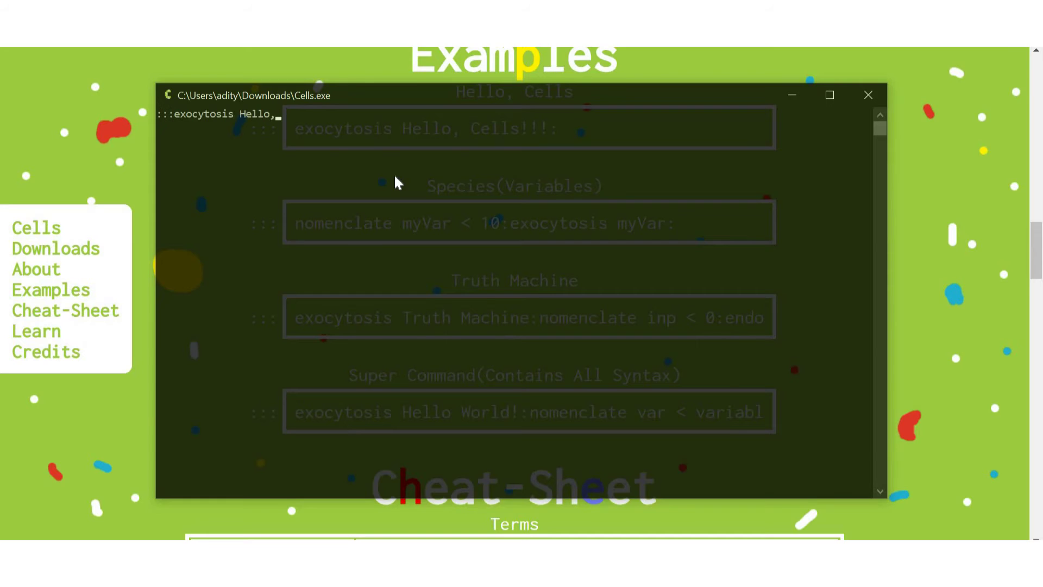
key(Return)
key(Up)
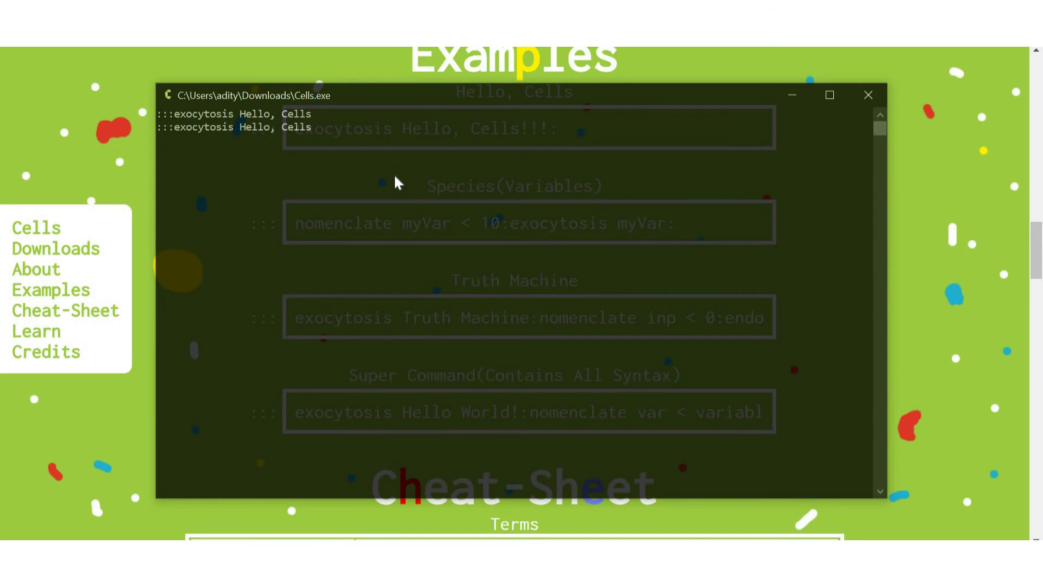
text(:)
key(Return)
click(313, 127)
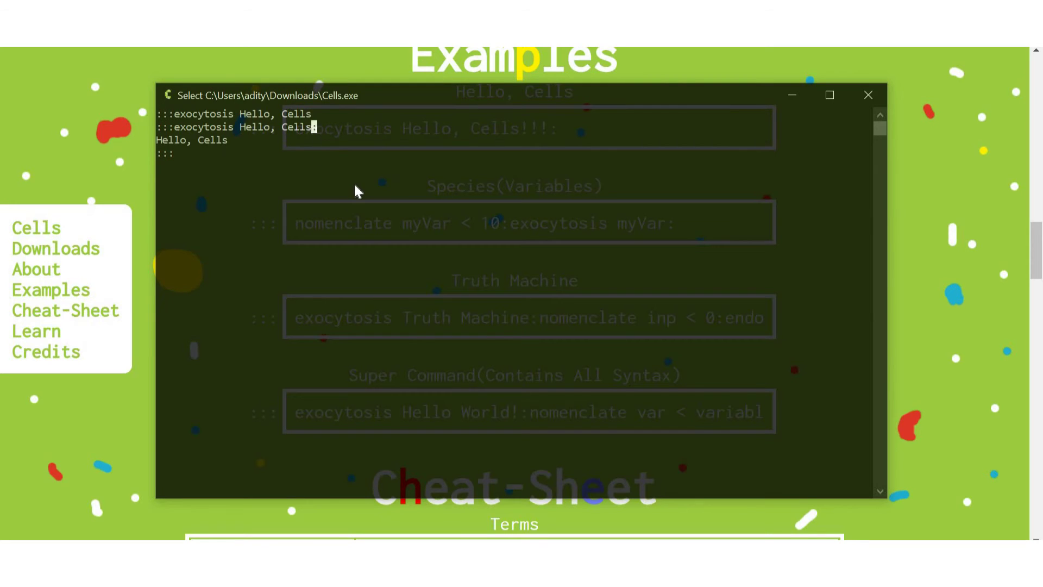
key(Escape)
text(exocytosis Hello, Cells:)
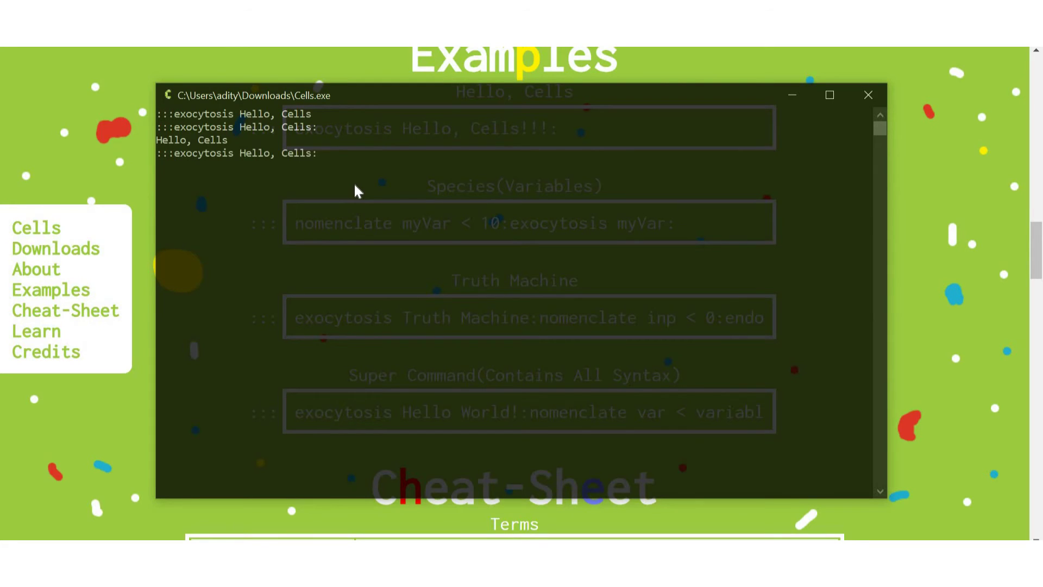
key(BackSpace)
key(BackSpace)
key(BackSpace)
key(BackSpace)
key(BackSpace)
key(BackSpace)
key(BackSpace)
key(BackSpace)
key(BackSpace)
key(BackSpace)
key(BackSpace)
key(BackSpace)
key(BackSpace)
key(BackSpace)
key(BackSpace)
key(BackSpace)
key(BackSpace)
key(BackSpace)
key(BackSpace)
key(BackSpace)
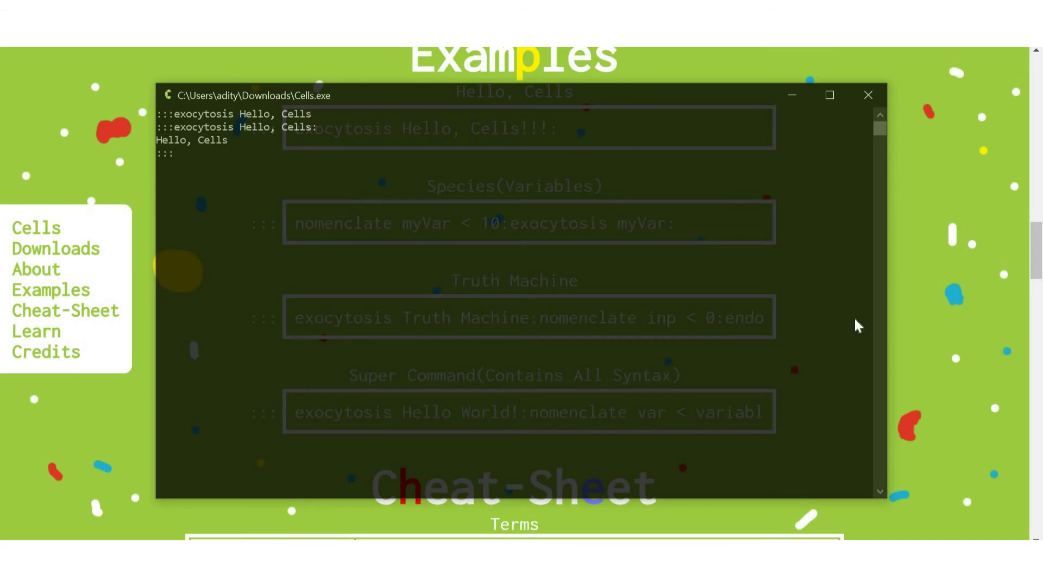
Step: Copy the website's Truth Machine example into the Cells console and run it with 0 as input
click(948, 309)
click(618, 330)
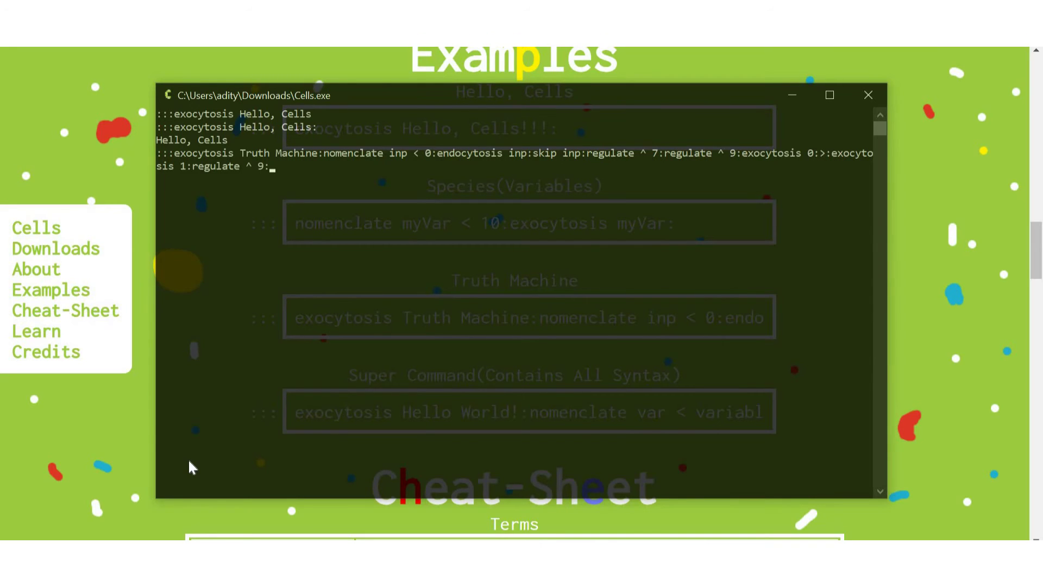
key(Return)
text(0)
key(Return)
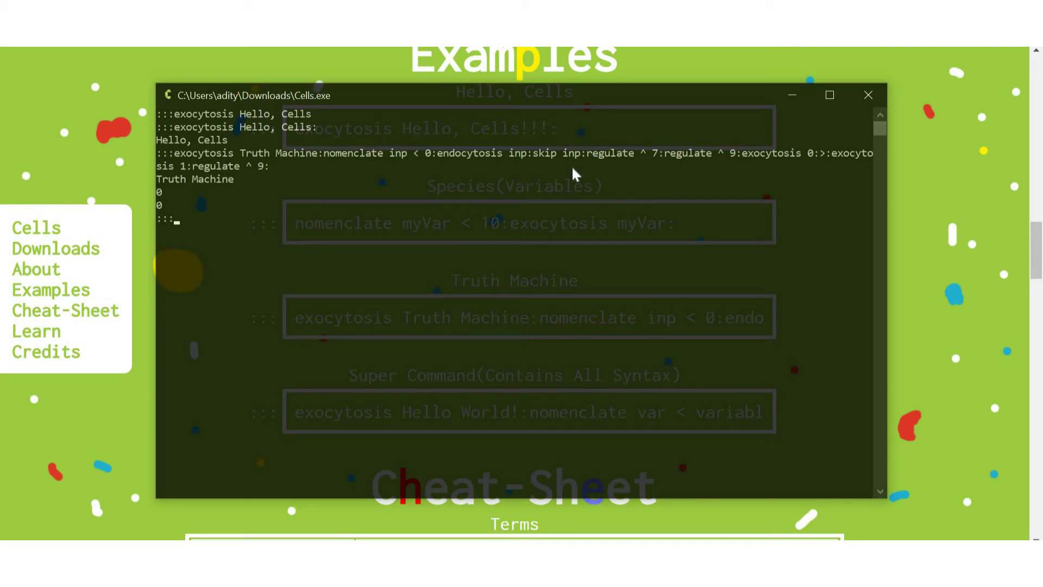
Step: Enter 0 at the ::: prompt, run the Truth Machine command again and fill in 1 as its input
text(0)
key(Return)
text(exocytosis Truth Machine:nomenclate inp < 0:endocytosis inp:skip inp:regulate ^ 7:regulate ^ 9:exocytosis 0:>:exocytosis 1:regulate ^ 9:)
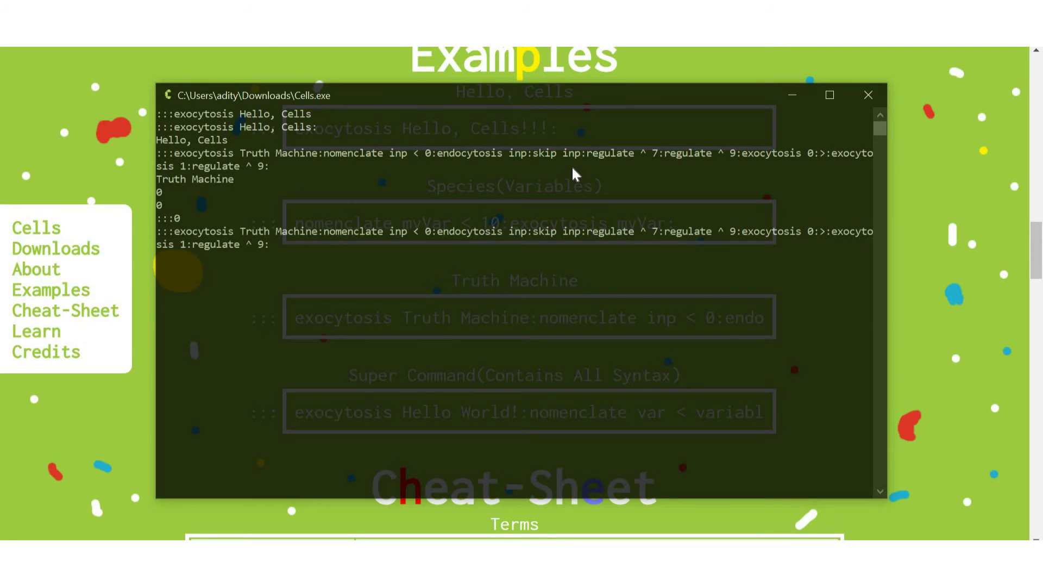
key(Return)
text(1)
Step: Highlight the second Truth Machine command in the console and submit the input 1
drag(176, 231, 264, 242)
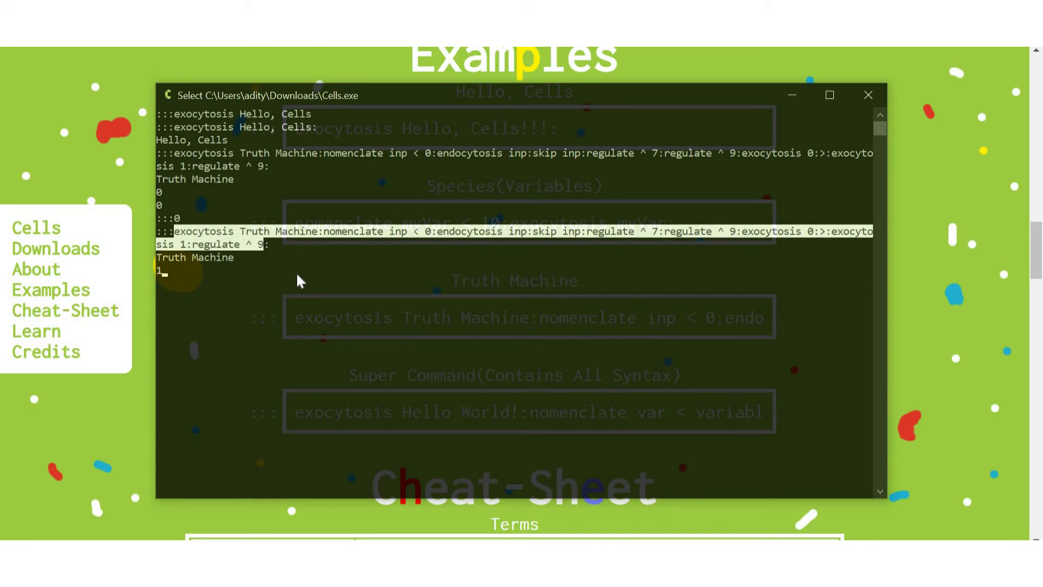
click(254, 289)
text(x)
key(BackSpace)
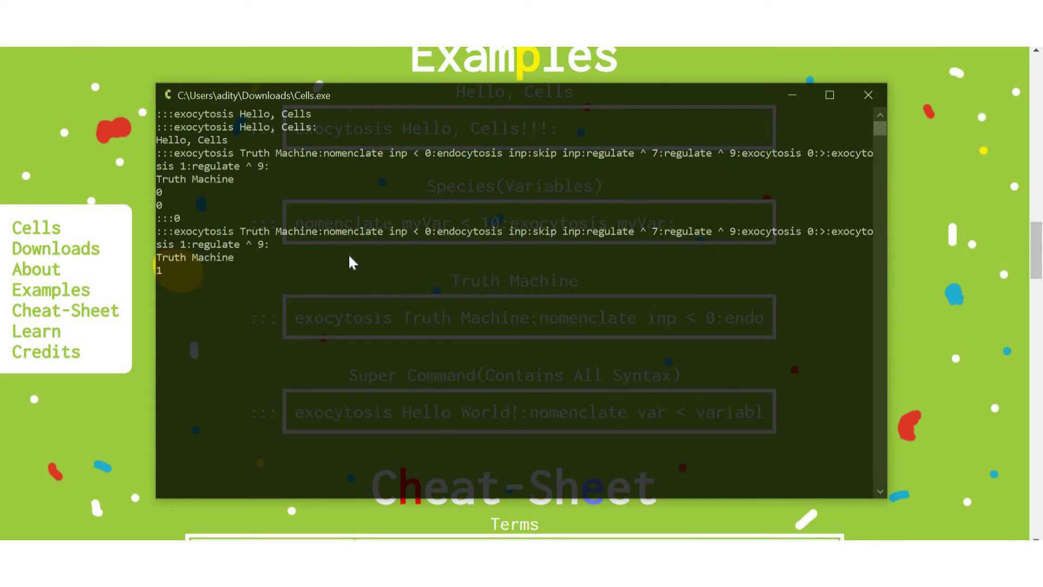
key(Return)
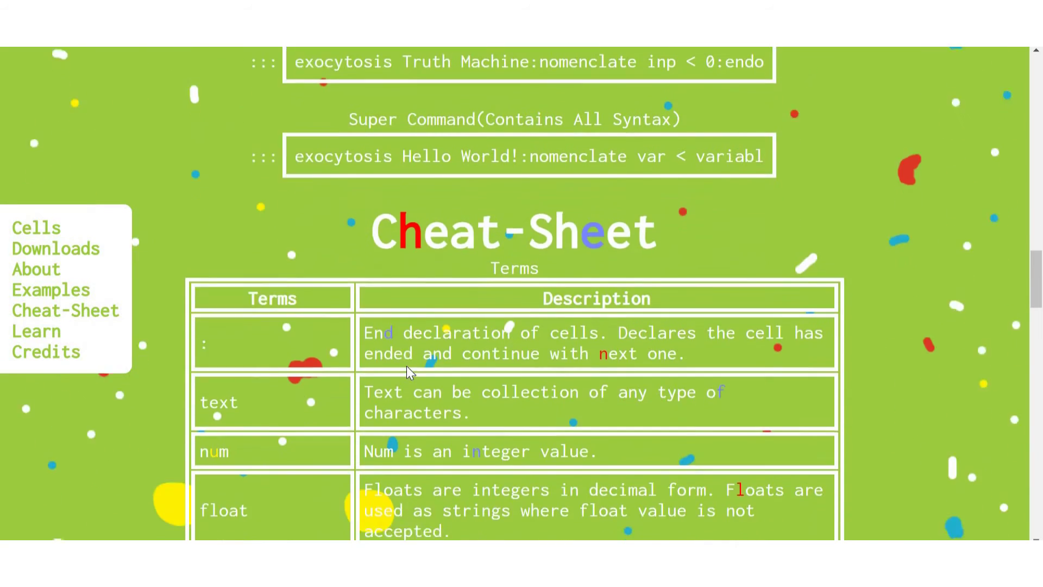
Step: Look through the Cheat-Sheet section on the Cells website
scroll(400, 367, down, 10)
scroll(399, 367, up, 10)
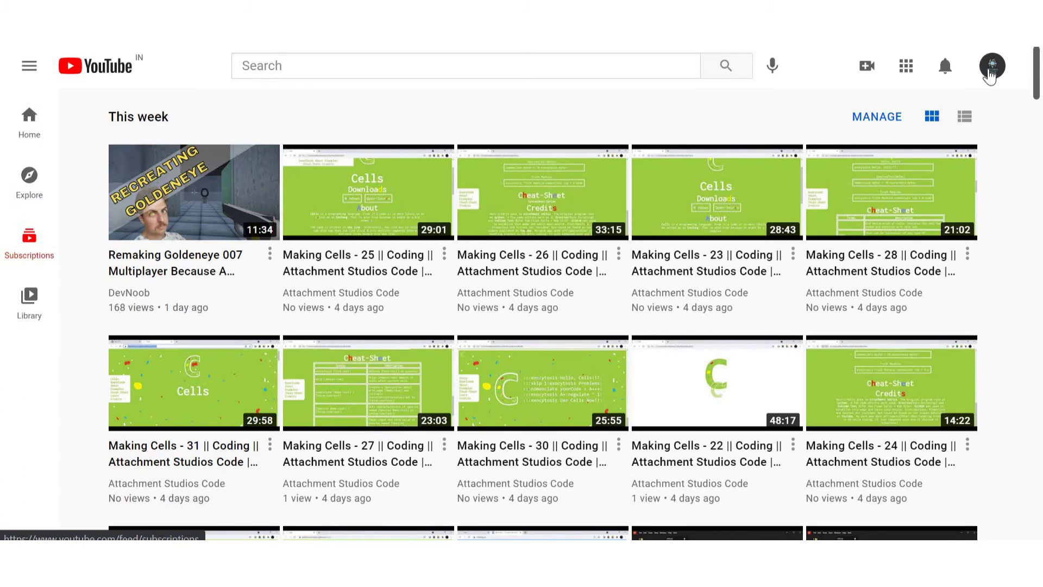
Step: Switch to YouTube, open the account's own Attachment Studios channel and look through its uploaded videos
click(989, 71)
click(741, 140)
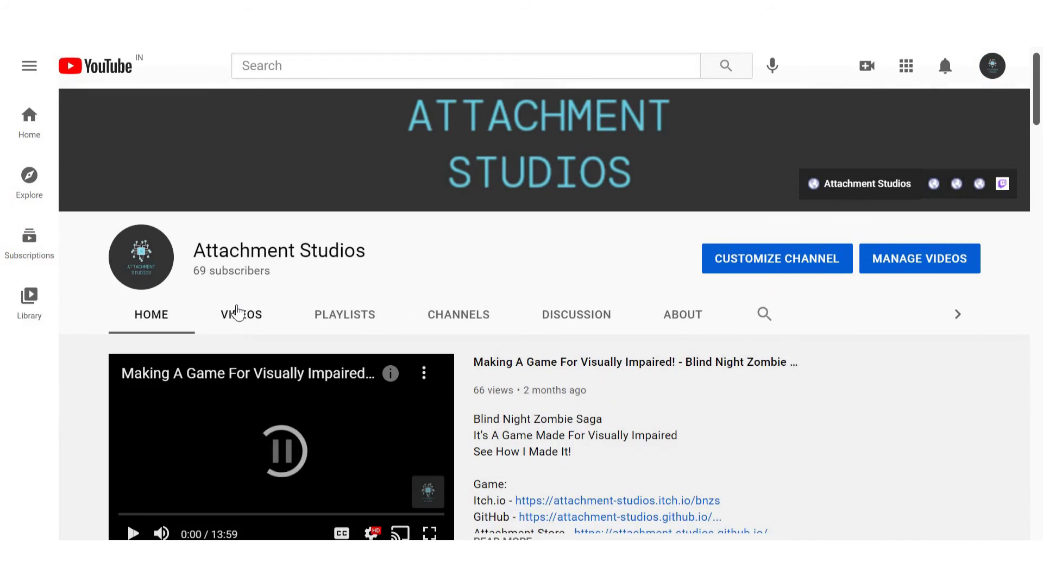
click(239, 311)
scroll(265, 232, down, 3)
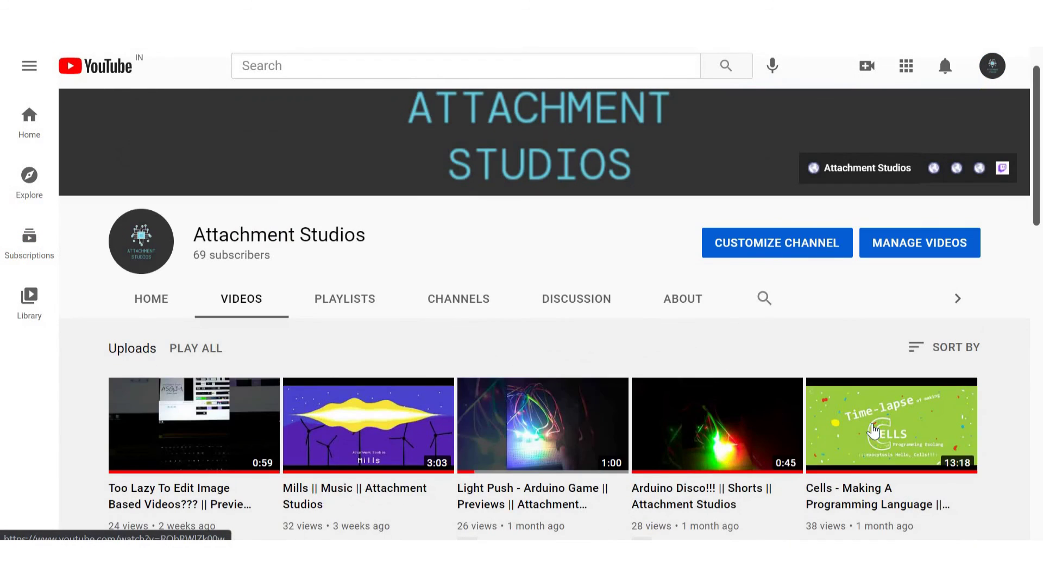
scroll(555, 359, down, 2)
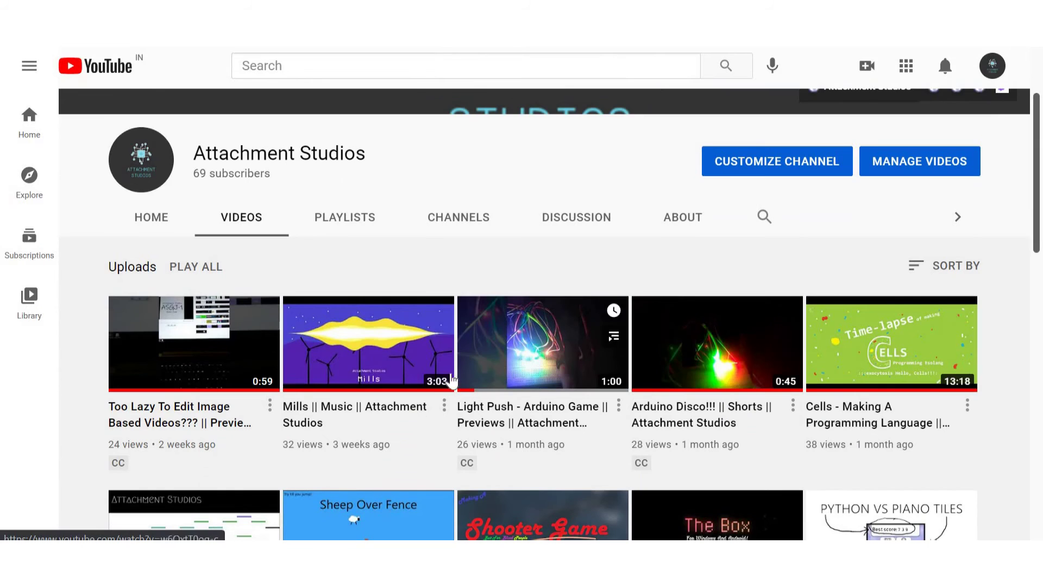
scroll(174, 339, up, 2)
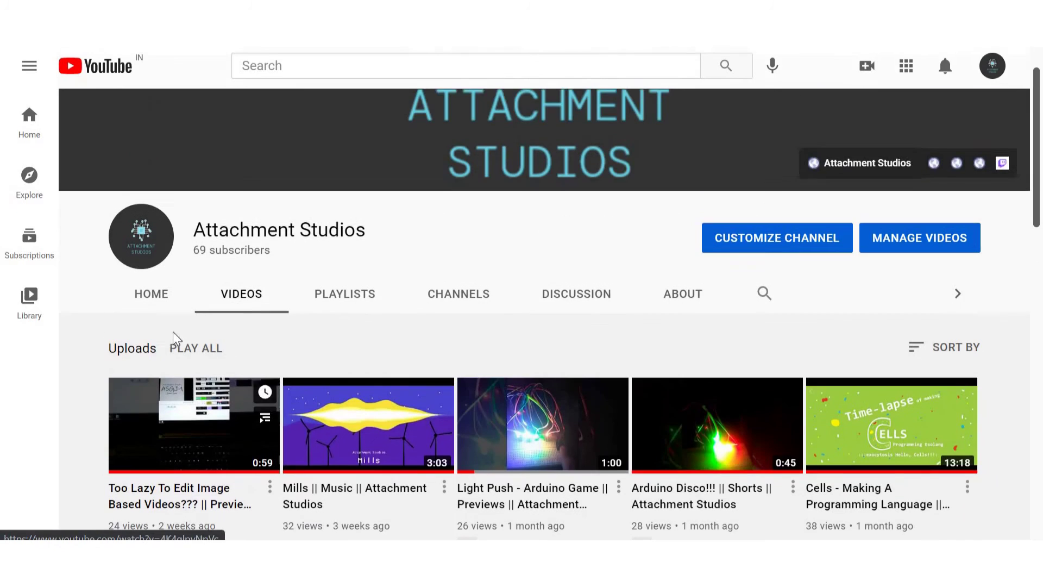
Step: View the "Attachment Studios And Members" section on the channel's home page, visit the HistorVical channel and return
click(151, 295)
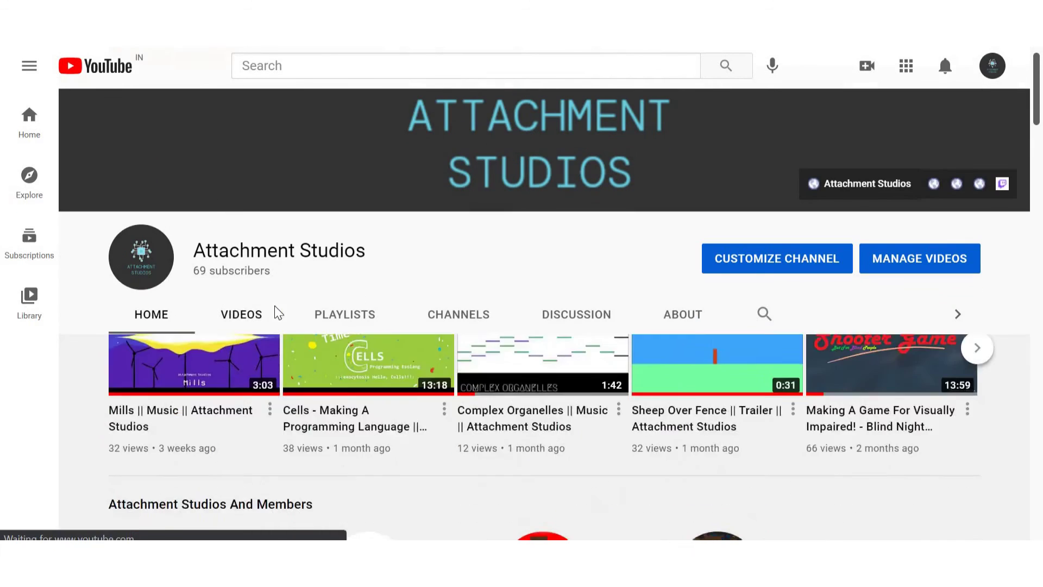
scroll(275, 305, down, 5)
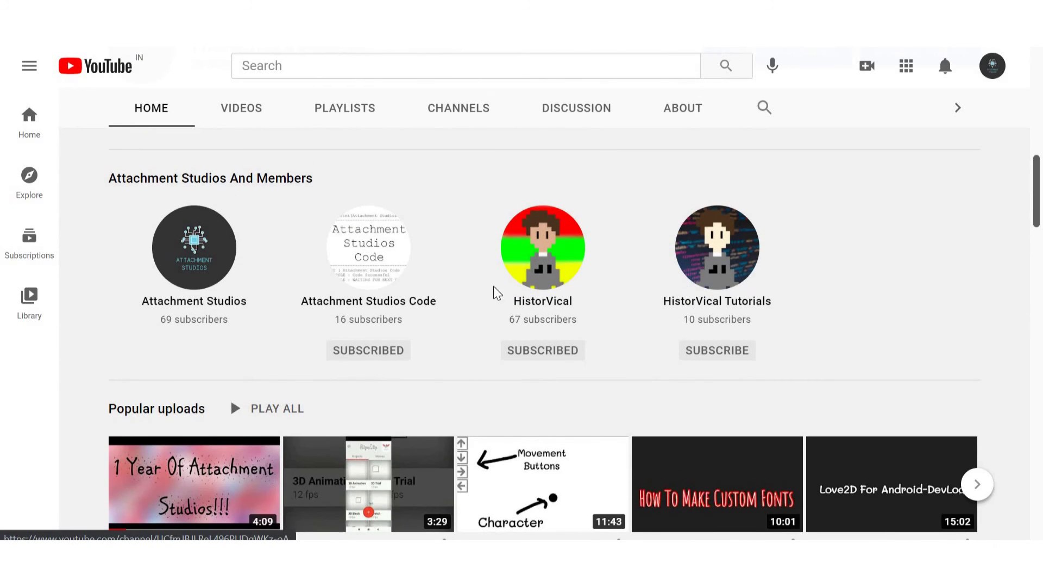
click(498, 262)
scroll(494, 264, down, 7)
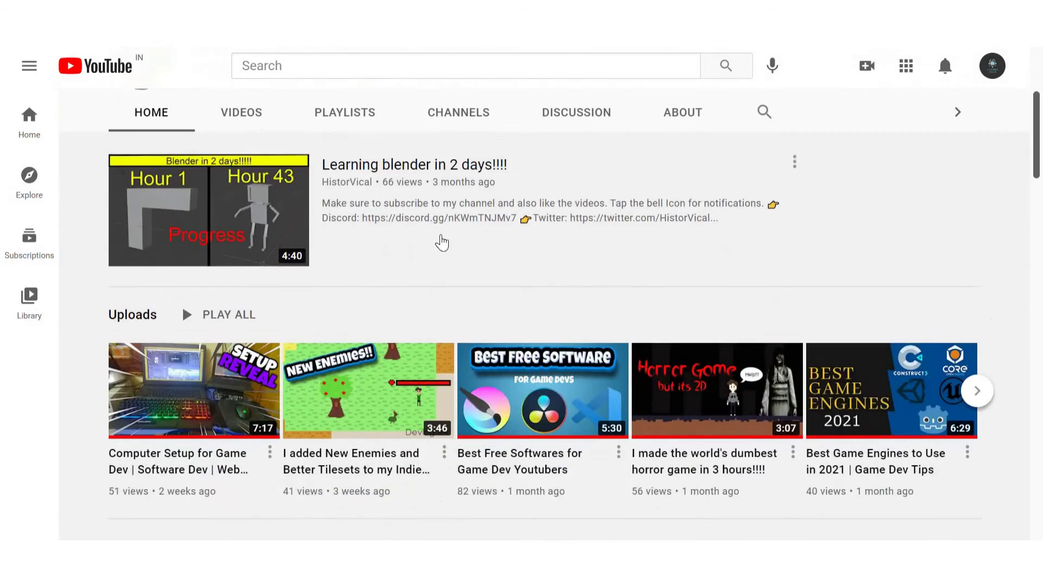
key(alt+Left)
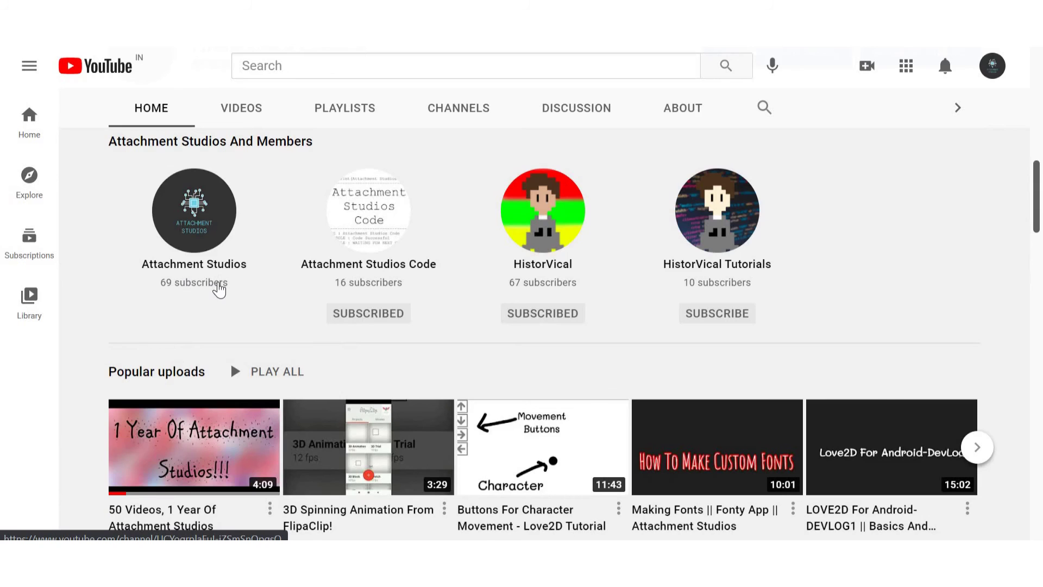
scroll(219, 289, up, 10)
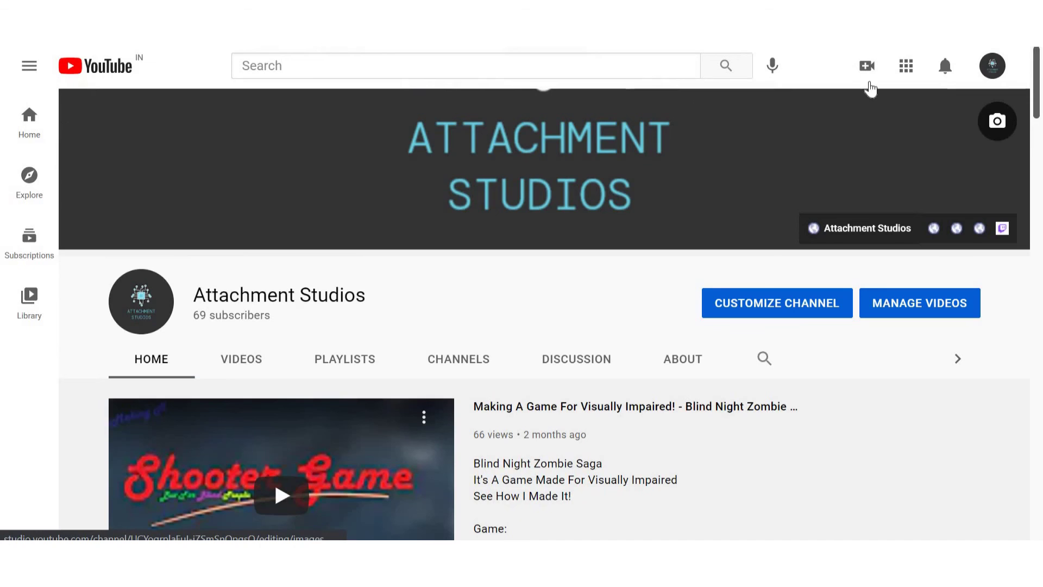
Step: Open the HistorVical channel from the Attachment Studios home page and look through its uploads and popular uploads
scroll(737, 144, down, 5)
scroll(739, 143, up, 5)
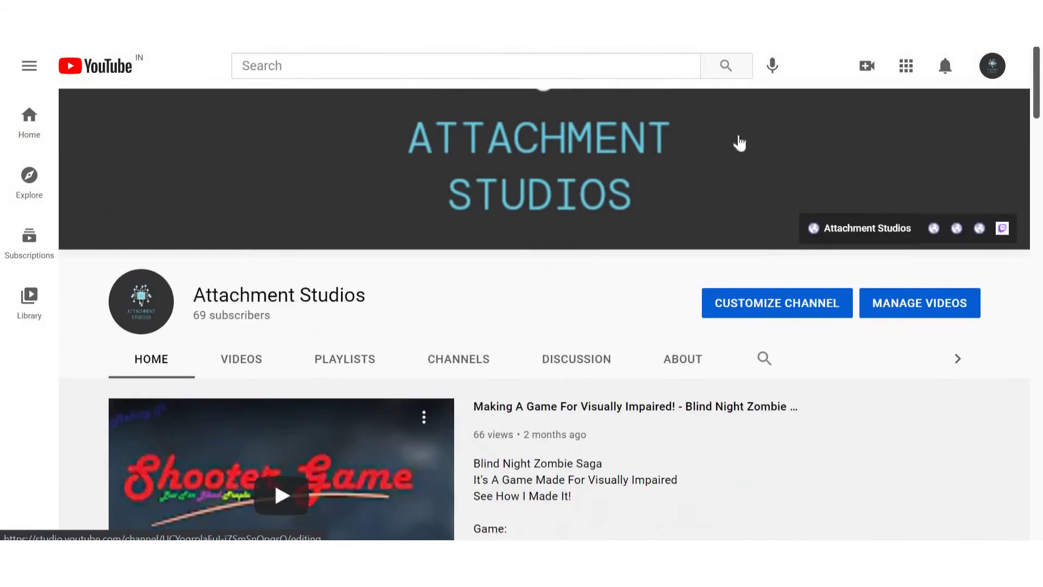
scroll(737, 143, down, 7)
scroll(517, 245, down, 2)
click(508, 242)
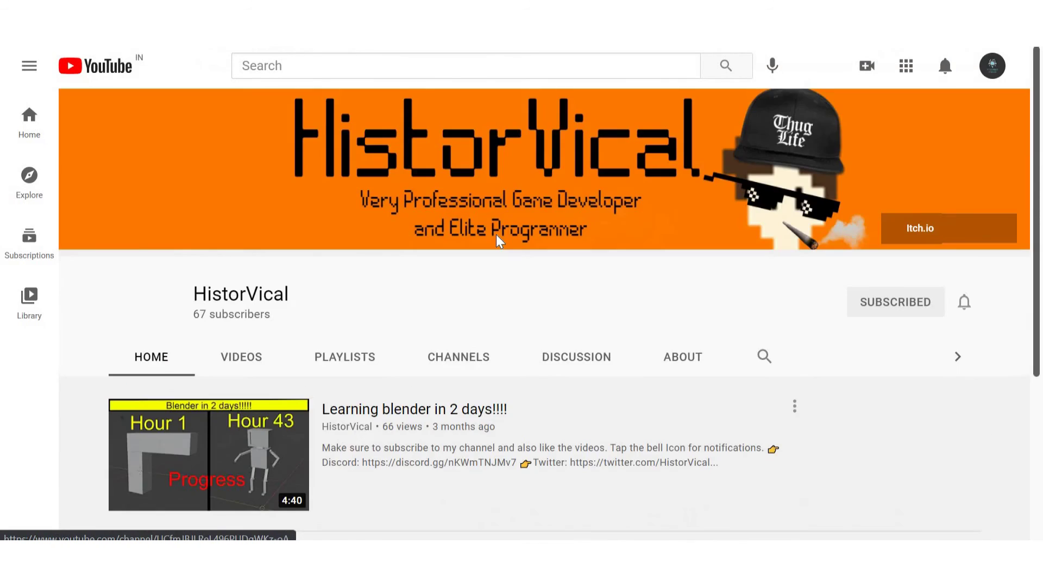
scroll(494, 242, down, 7)
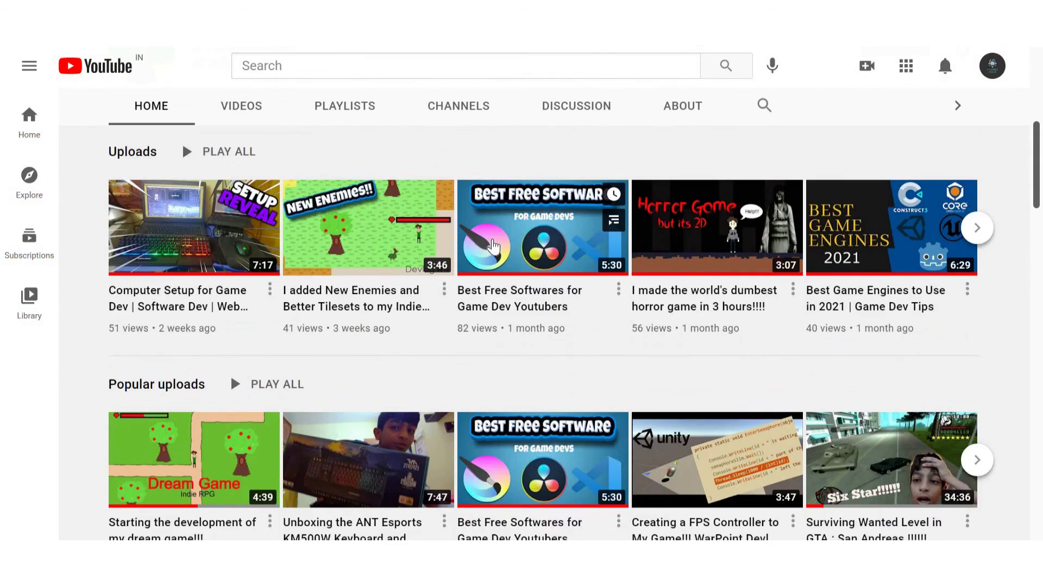
scroll(493, 246, up, 7)
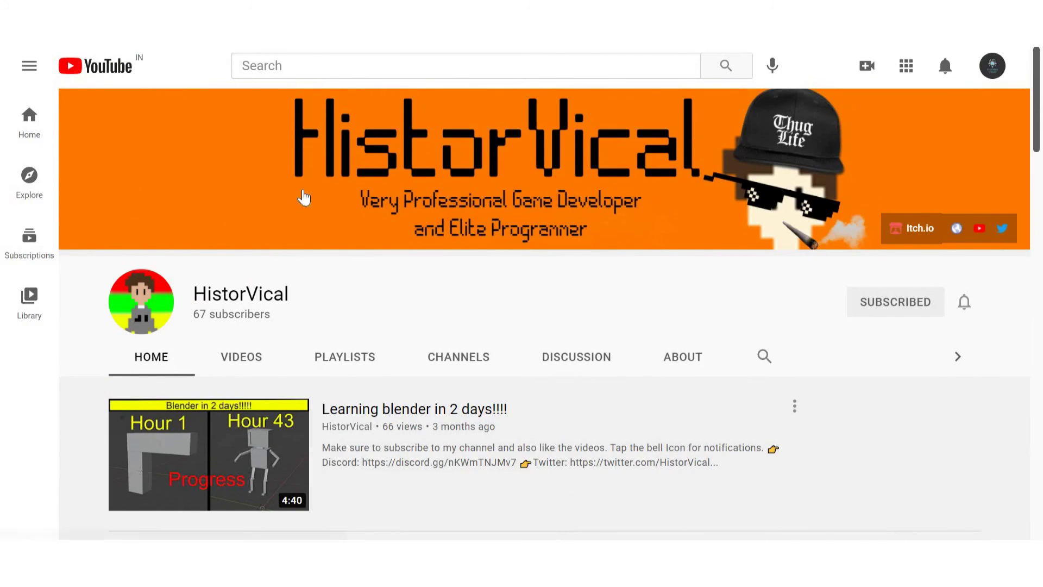
Step: Return to the Attachment Studios channel, open the "Cells - Making A Programming Language" time-lapse video, play its first seconds and pause it
scroll(335, 239, down, 3)
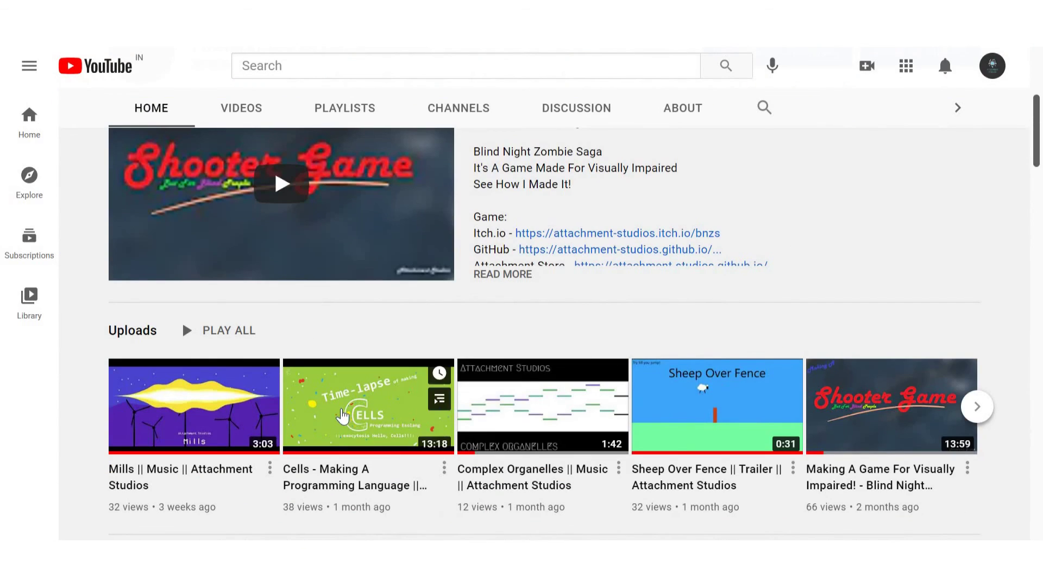
click(332, 360)
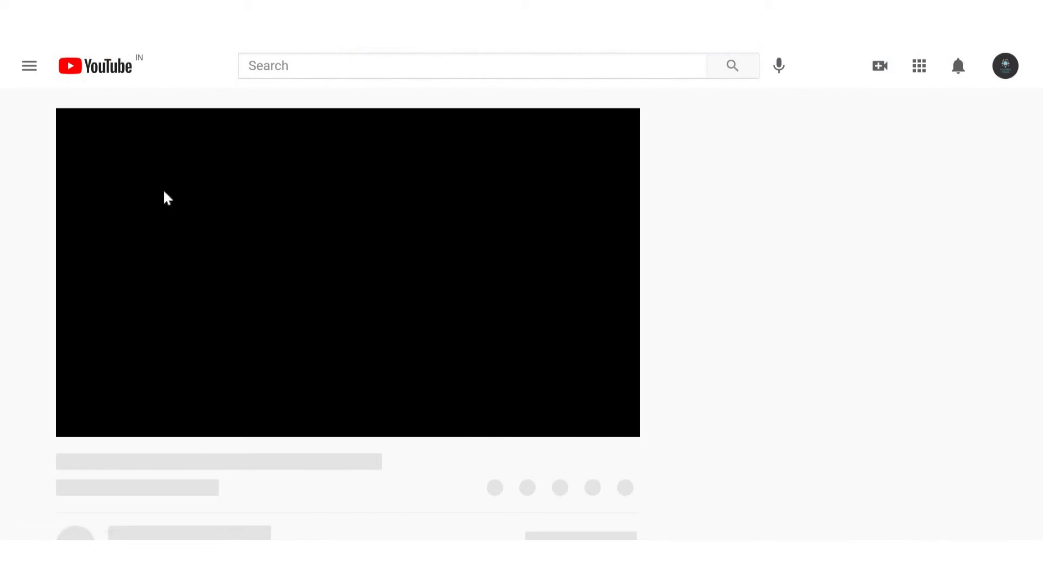
click(239, 231)
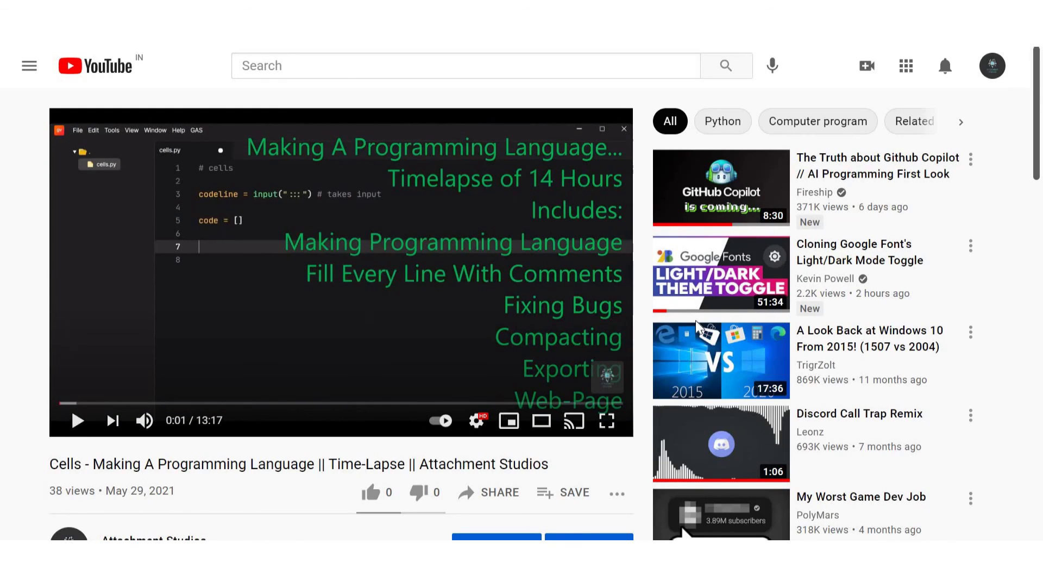
click(311, 235)
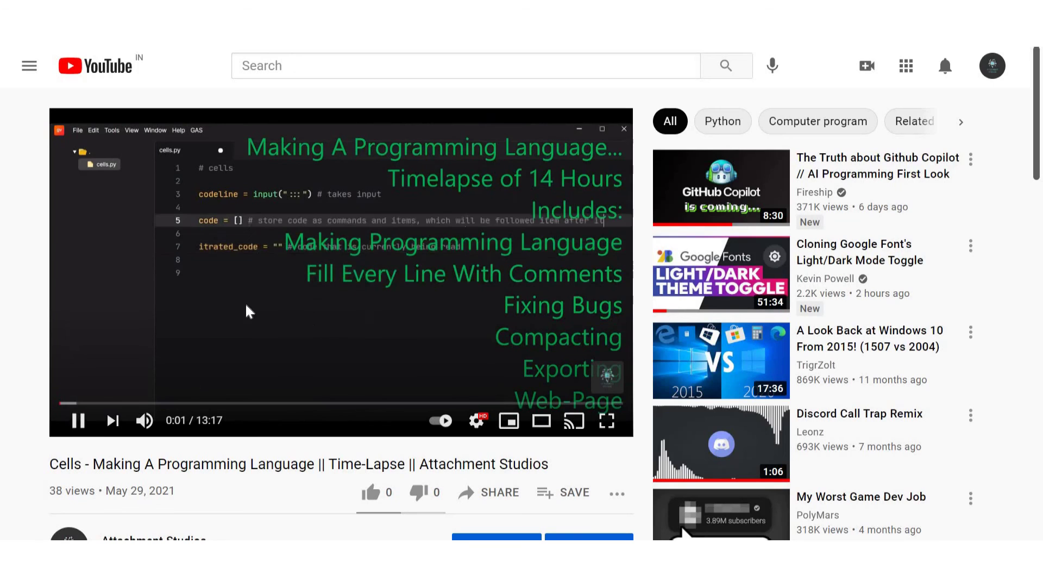
click(234, 348)
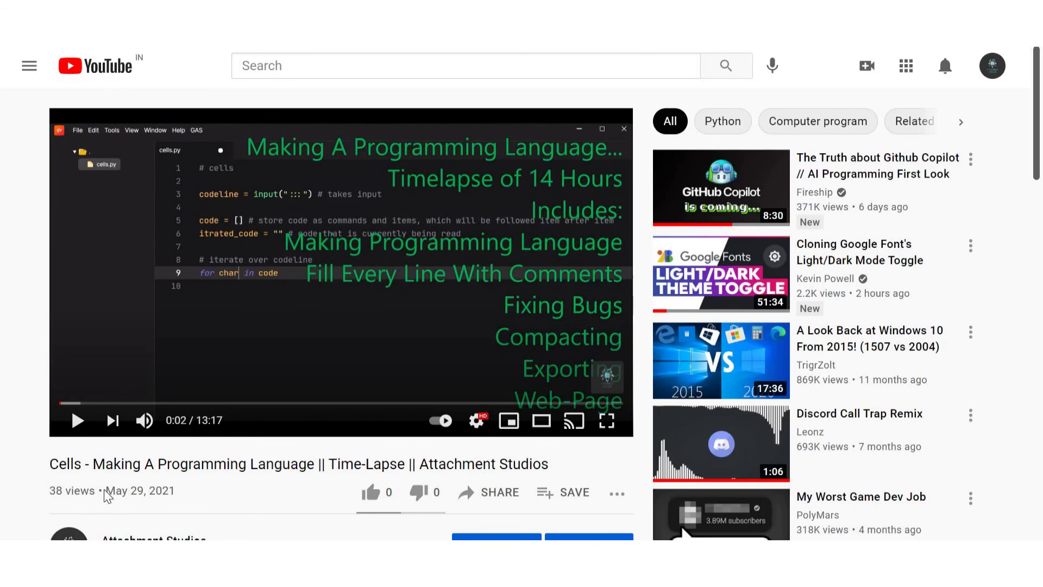
Step: Highlight the time-lapse video's upload date and view the description below it
drag(108, 496, 217, 496)
click(216, 496)
scroll(299, 375, down, 5)
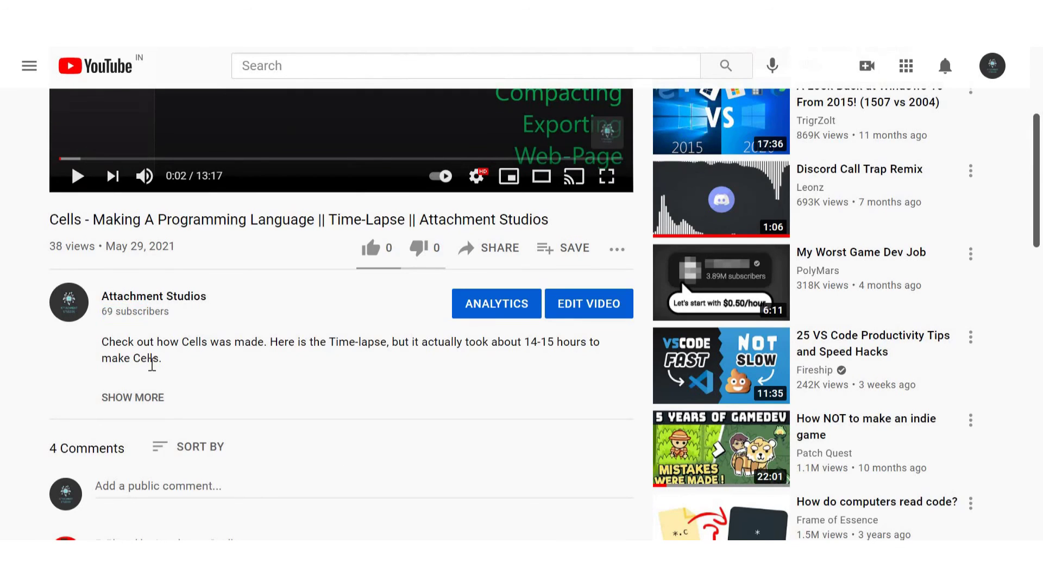
scroll(152, 364, up, 5)
Step: Resume the Cells time-lapse, pausing once along the way, and show it in full screen
click(204, 338)
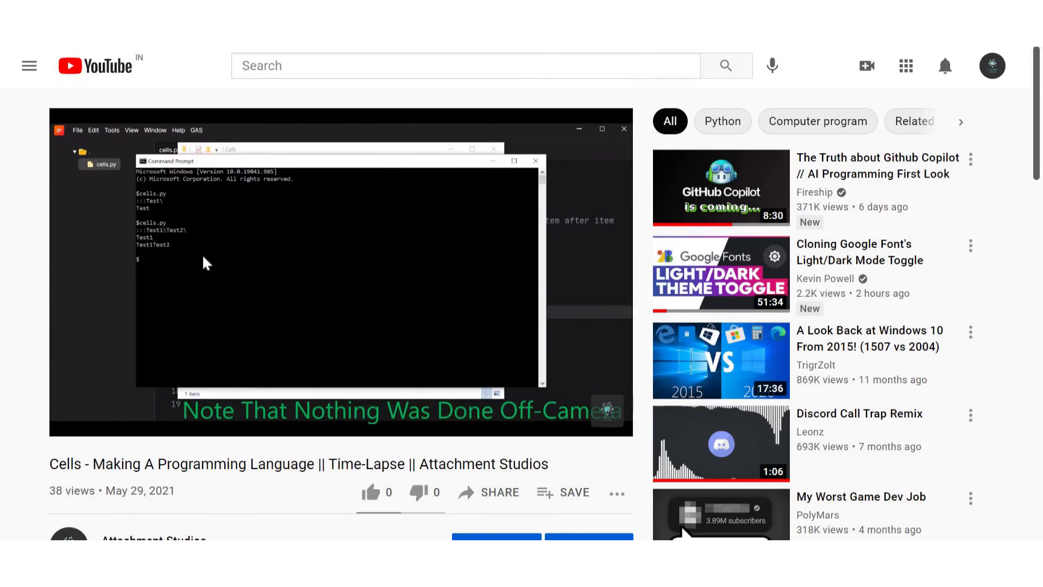
key(space)
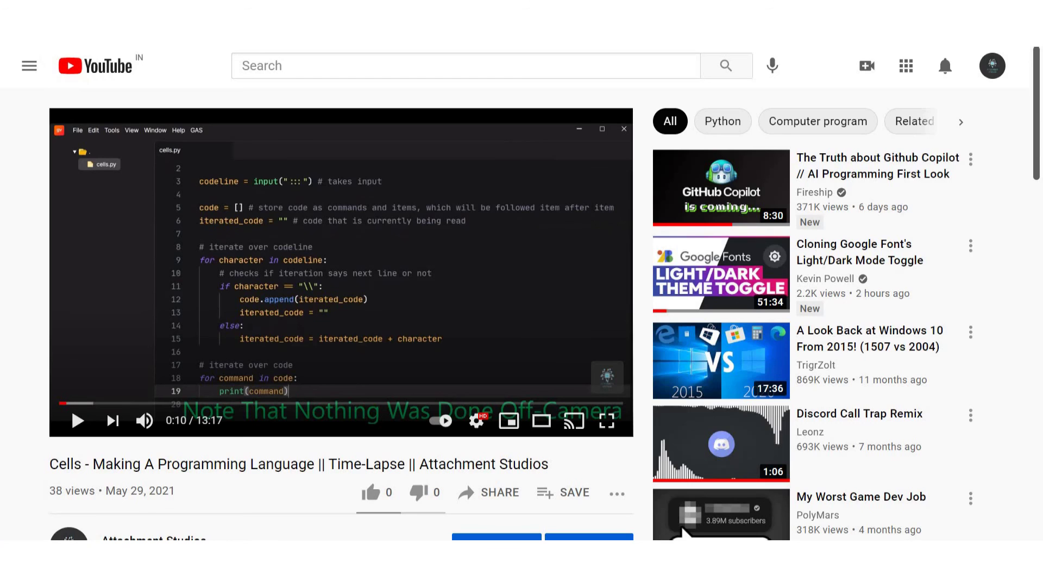
key(space)
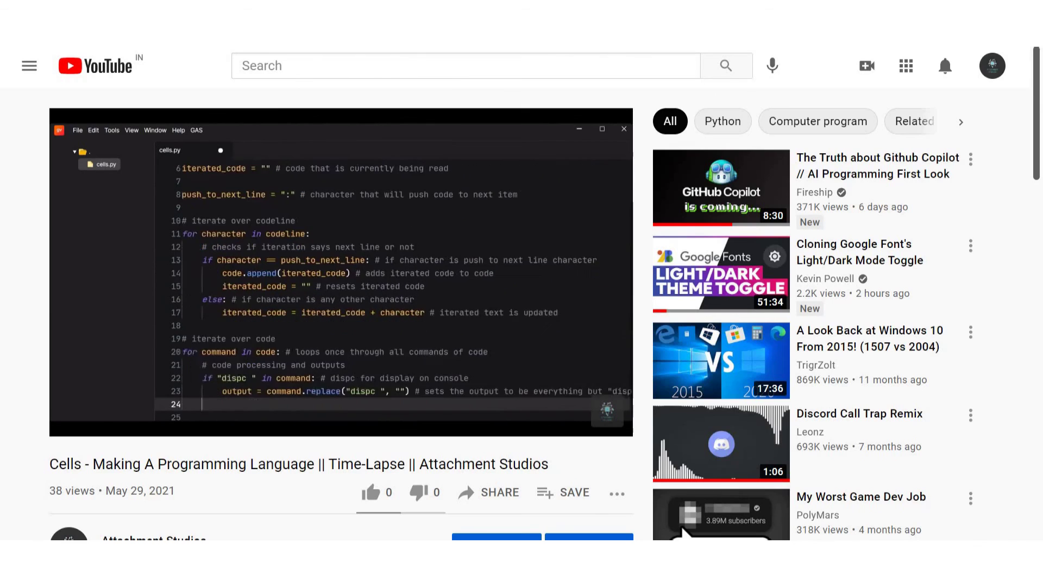
scroll(531, 294, down, 1)
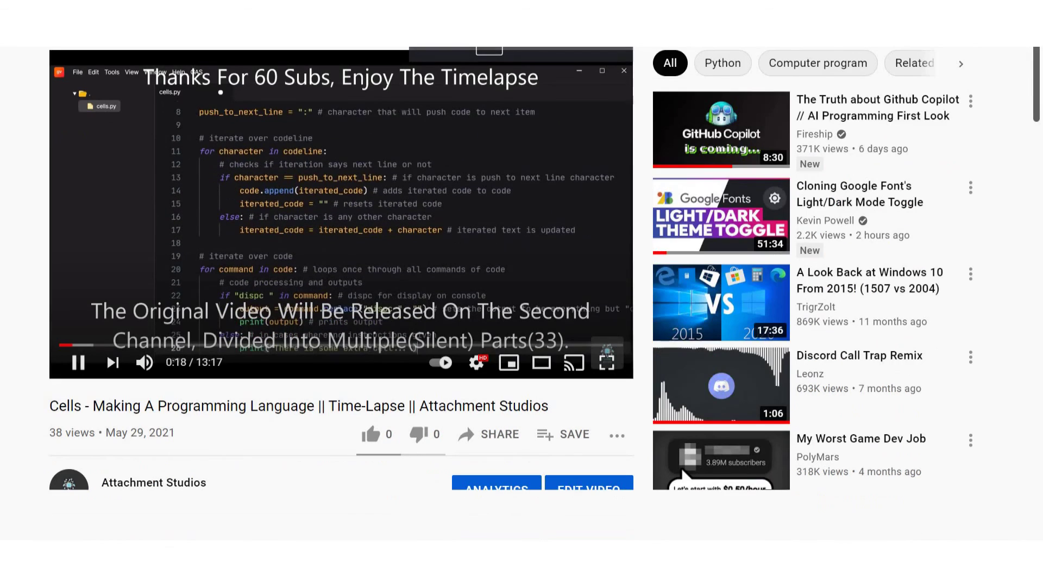
key(f)
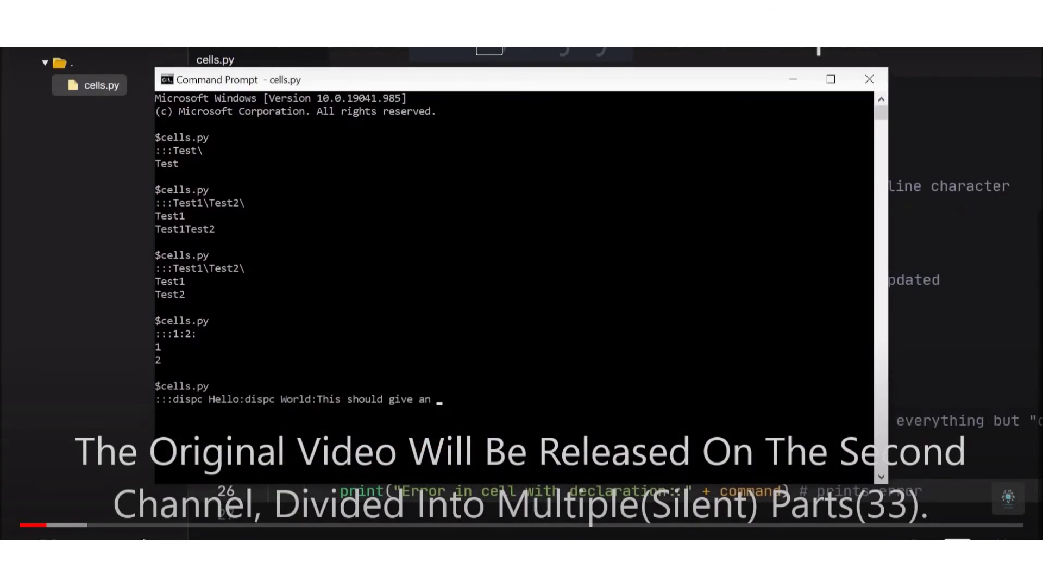